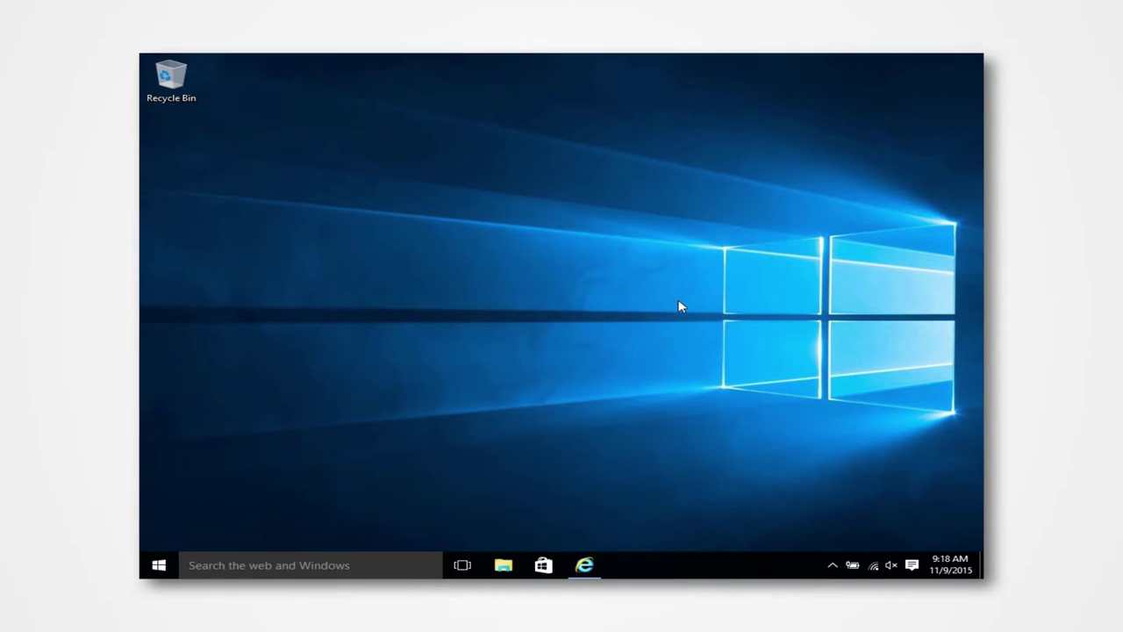
# - Bring up system information with Win+Pause to confirm 64-bit Windows 10 Pro
pyautogui.press('super+Pause')
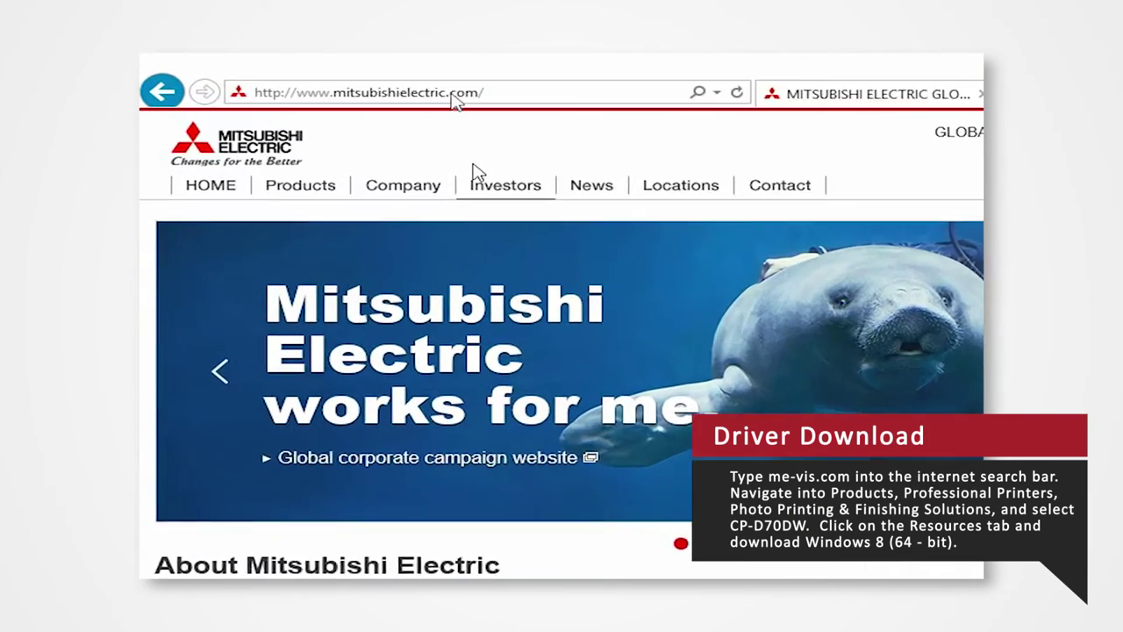
# - Go to me-vis.com and open the CP-D70DW page via Professional Printers > Photo Printing & Finishing
pyautogui.click(361, 81)
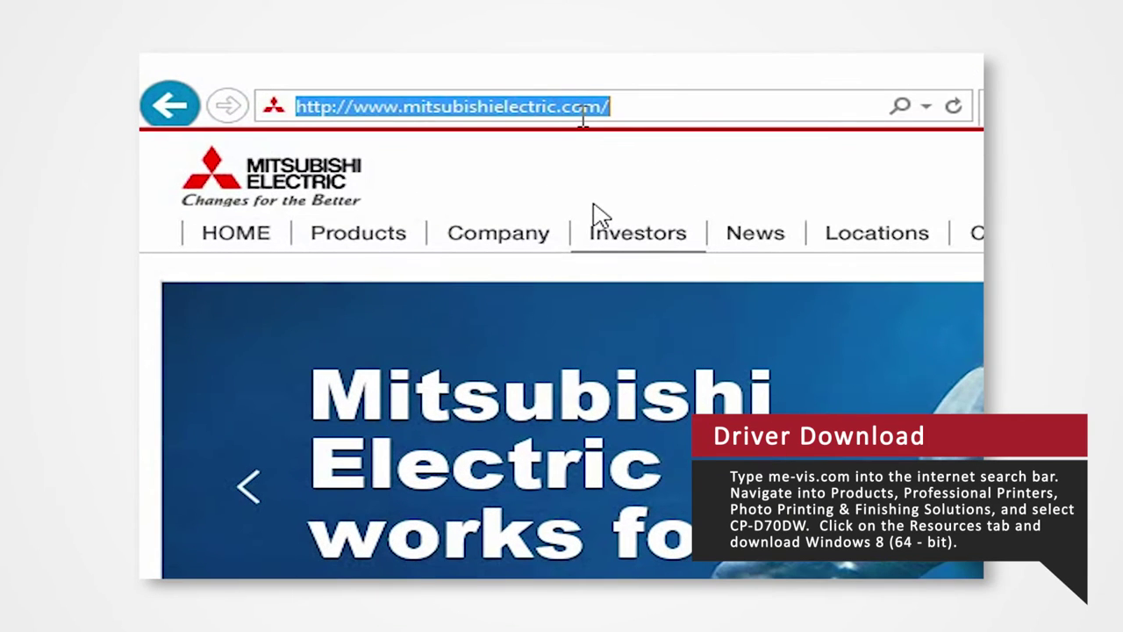
pyautogui.write('me')
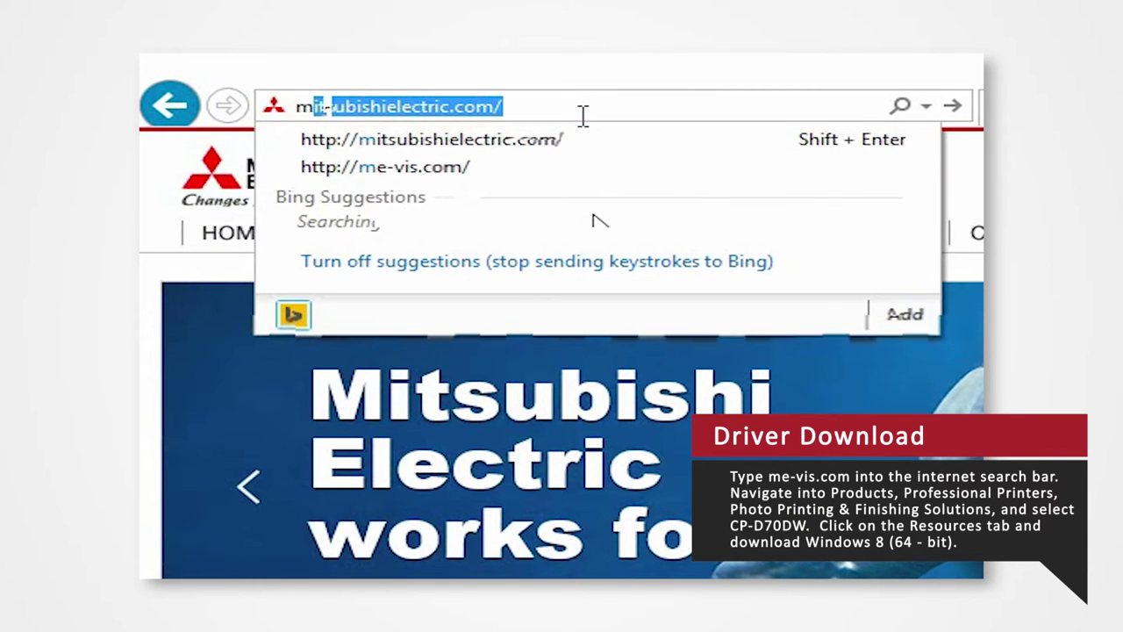
pyautogui.write('-vis.com')
pyautogui.press('Return')
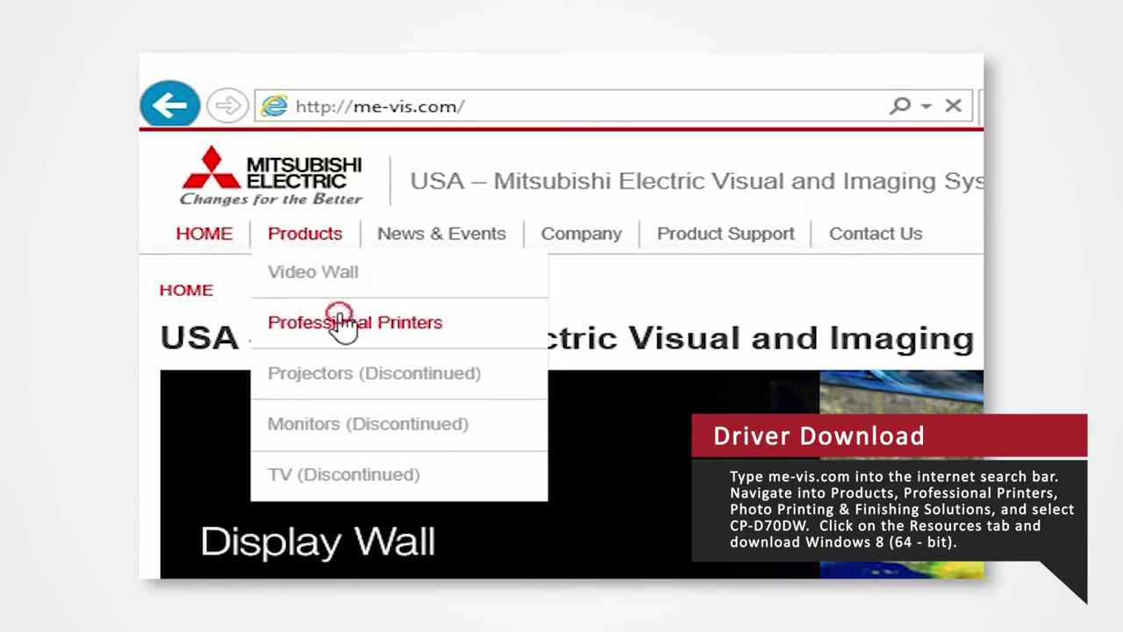
pyautogui.click(341, 322)
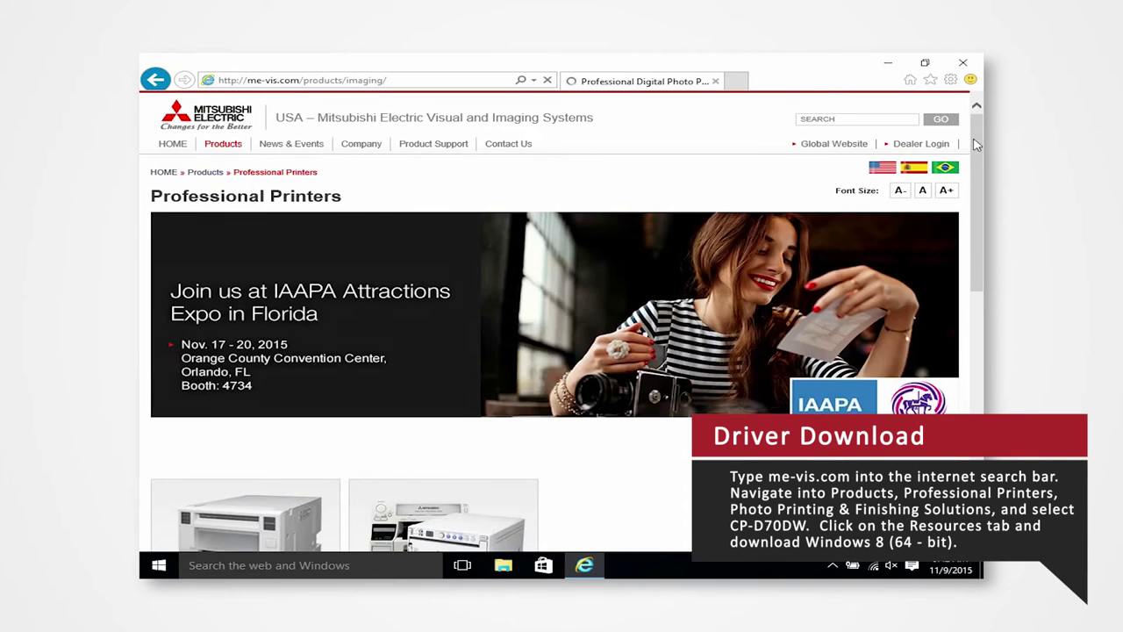
pyautogui.moveTo(979, 143); pyautogui.dragTo(980, 286)
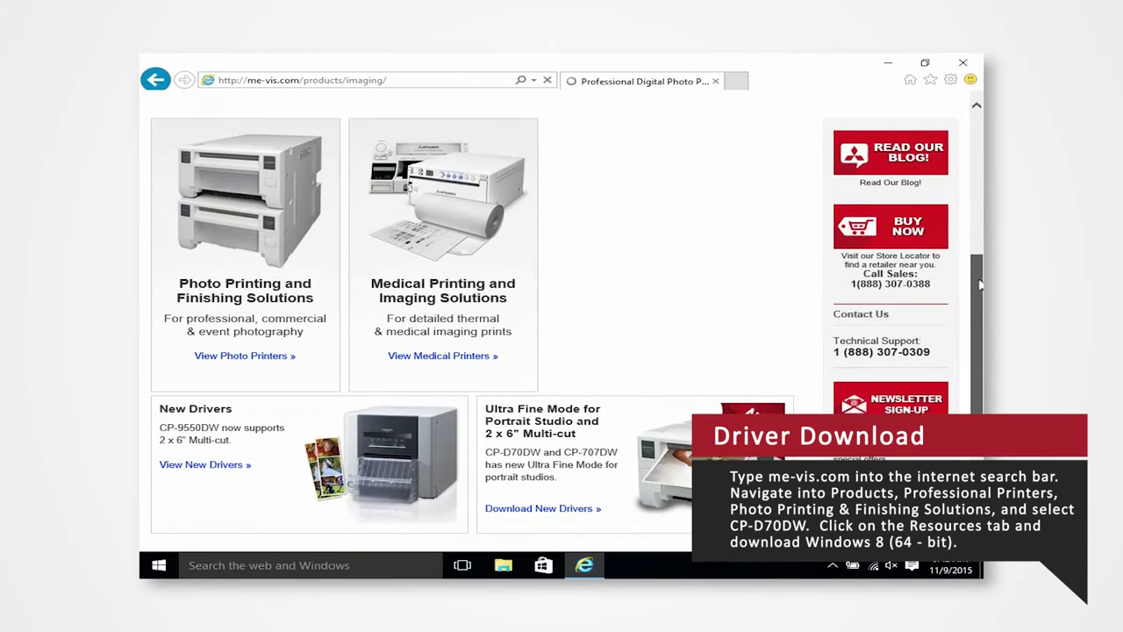
pyautogui.click(271, 191)
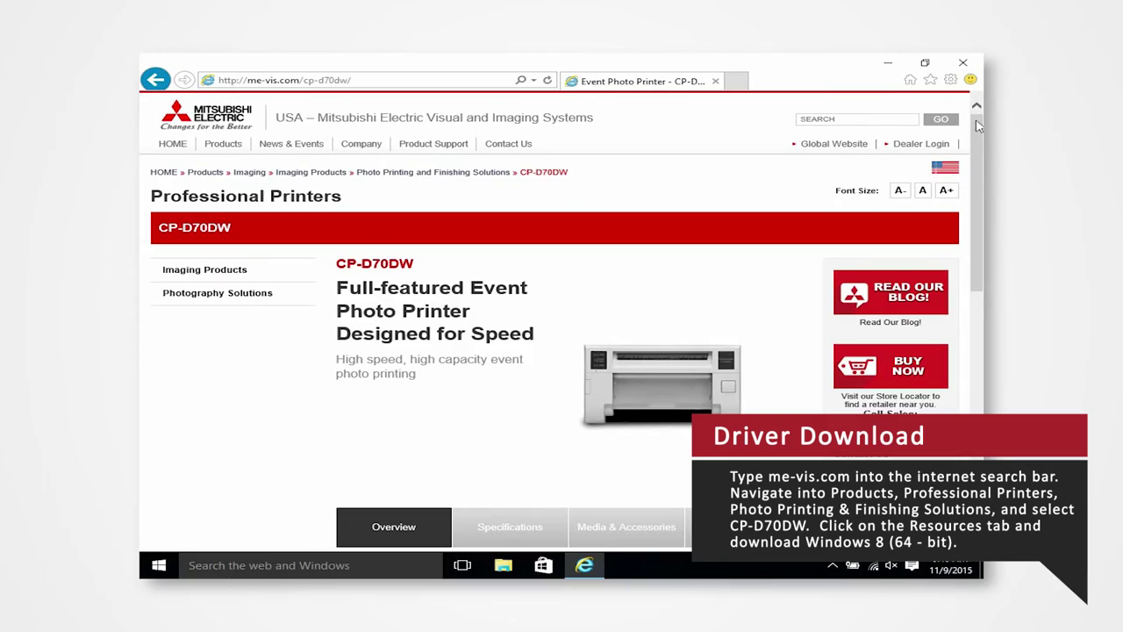
pyautogui.moveTo(978, 125); pyautogui.dragTo(978, 241)
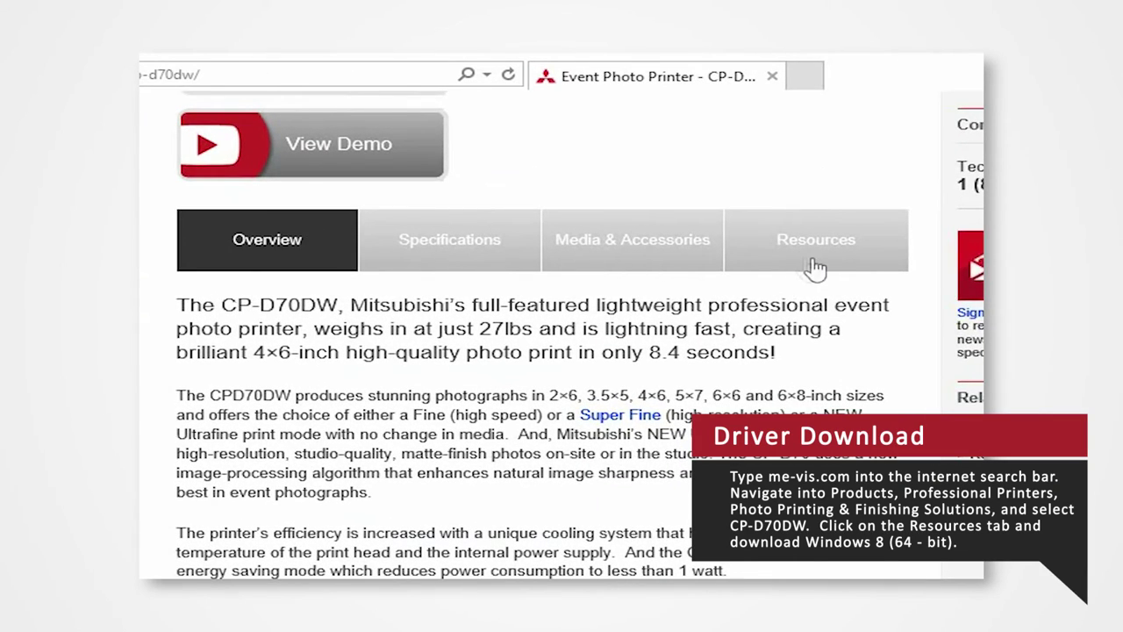
# - From Resources, save the Windows 8 / 10 (64-bit) driver zip to Desktop, then close Internet Explorer
pyautogui.click(816, 263)
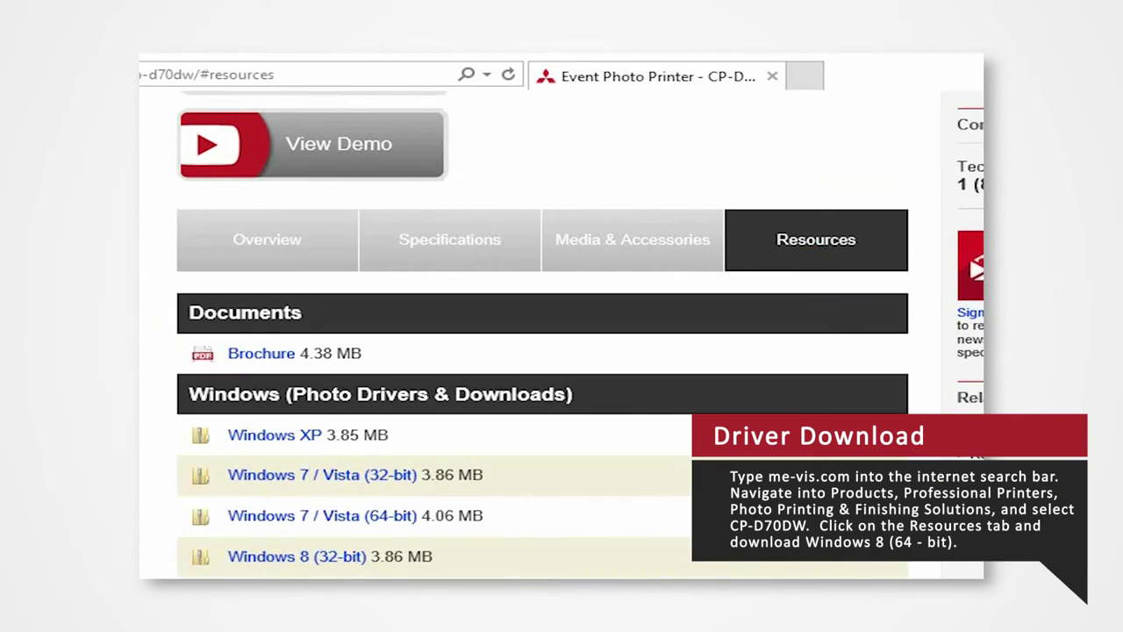
pyautogui.scroll(-5, 543, 333)
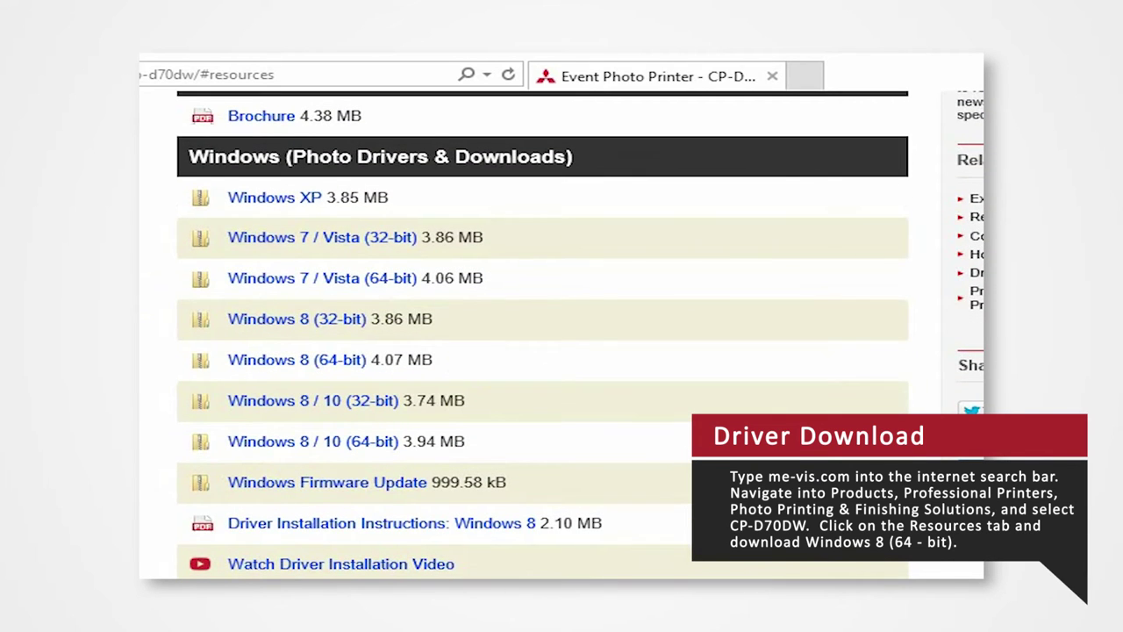
pyautogui.click(387, 444)
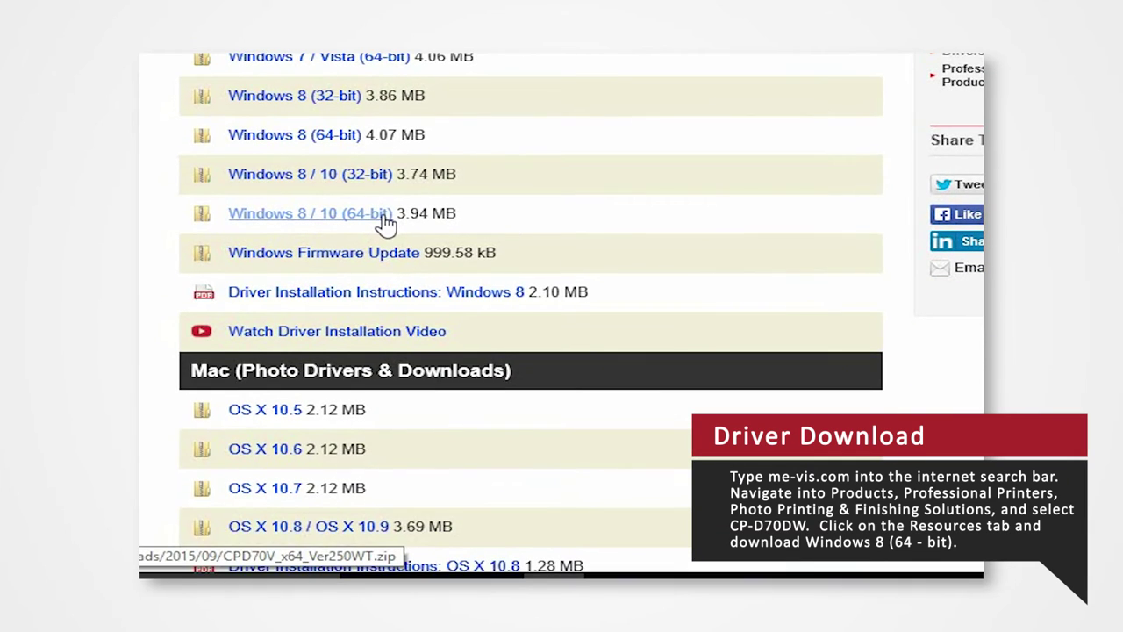
pyautogui.rightClick(391, 225)
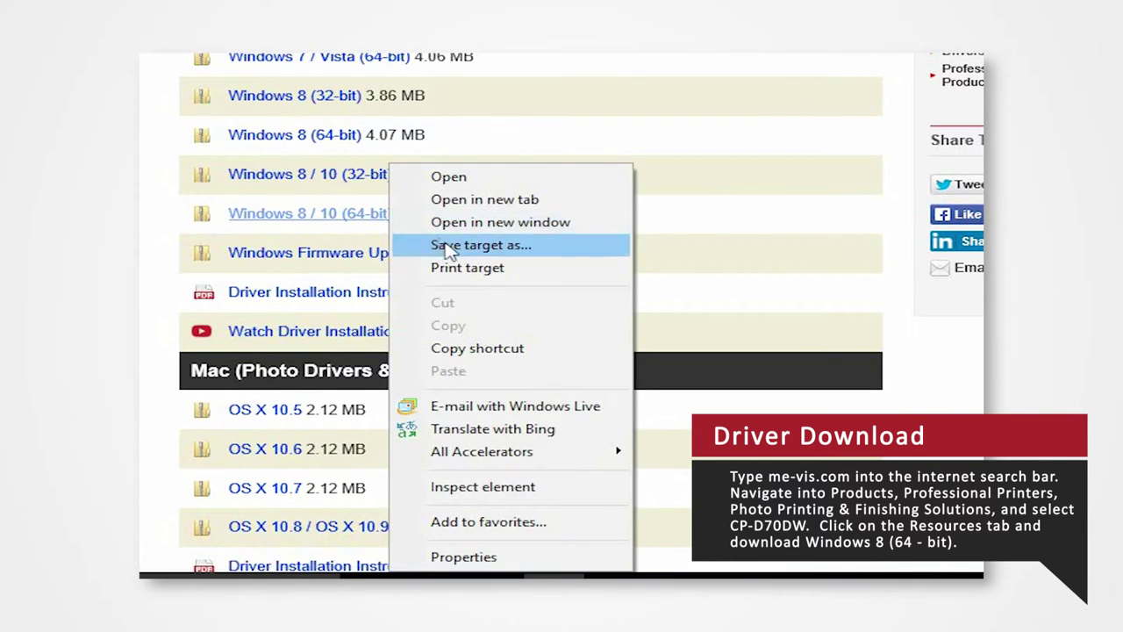
pyautogui.click(465, 245)
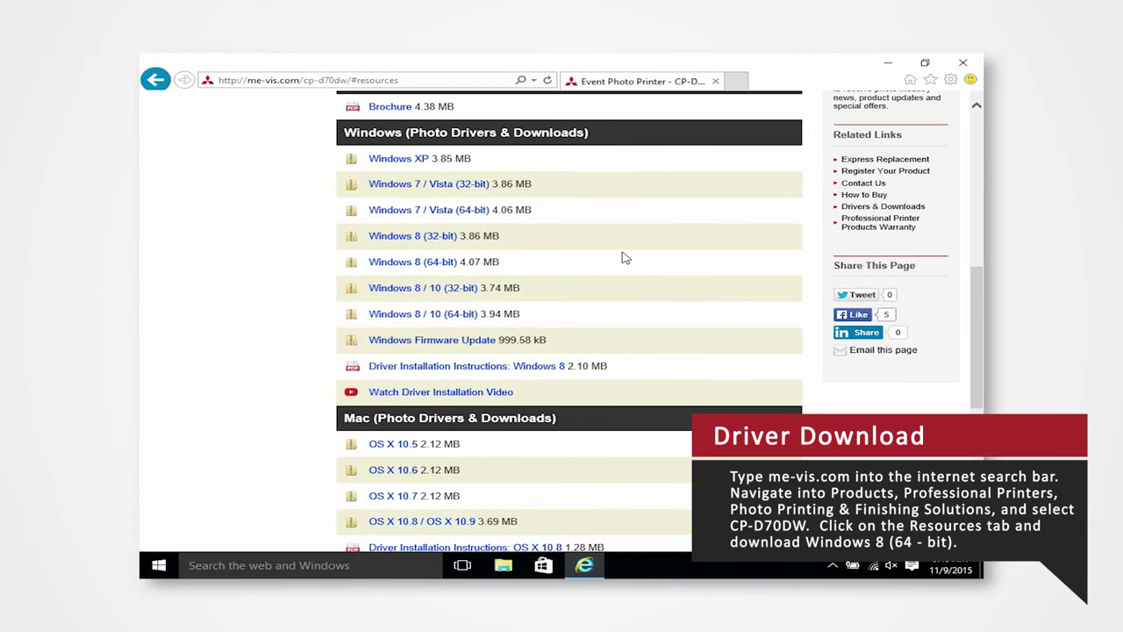
pyautogui.scroll(1, 250, 215)
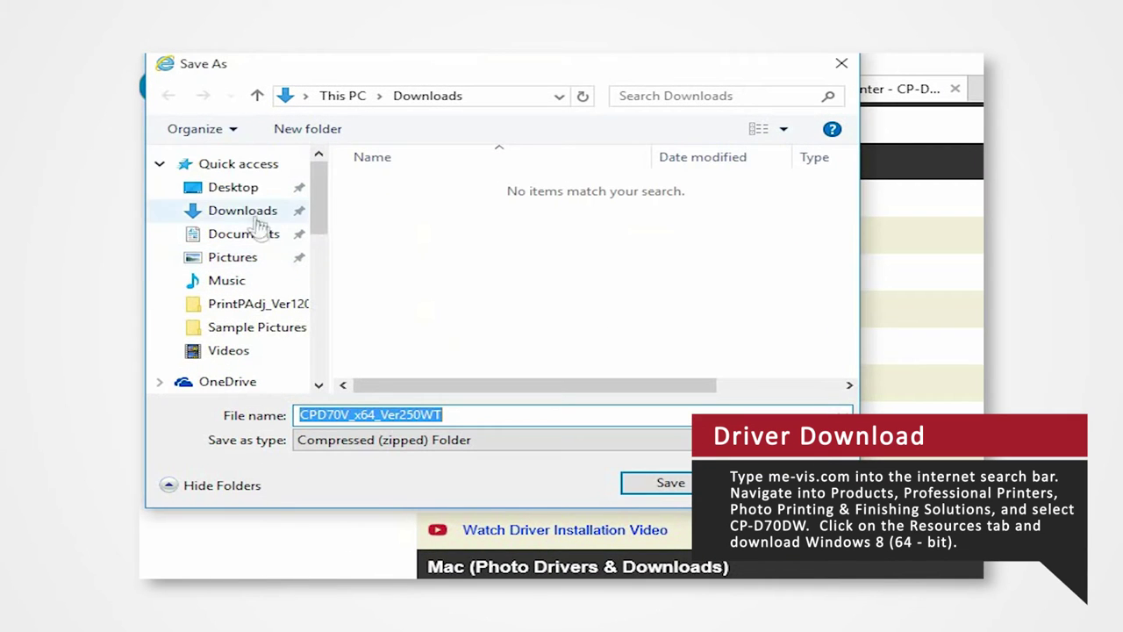
pyautogui.click(241, 193)
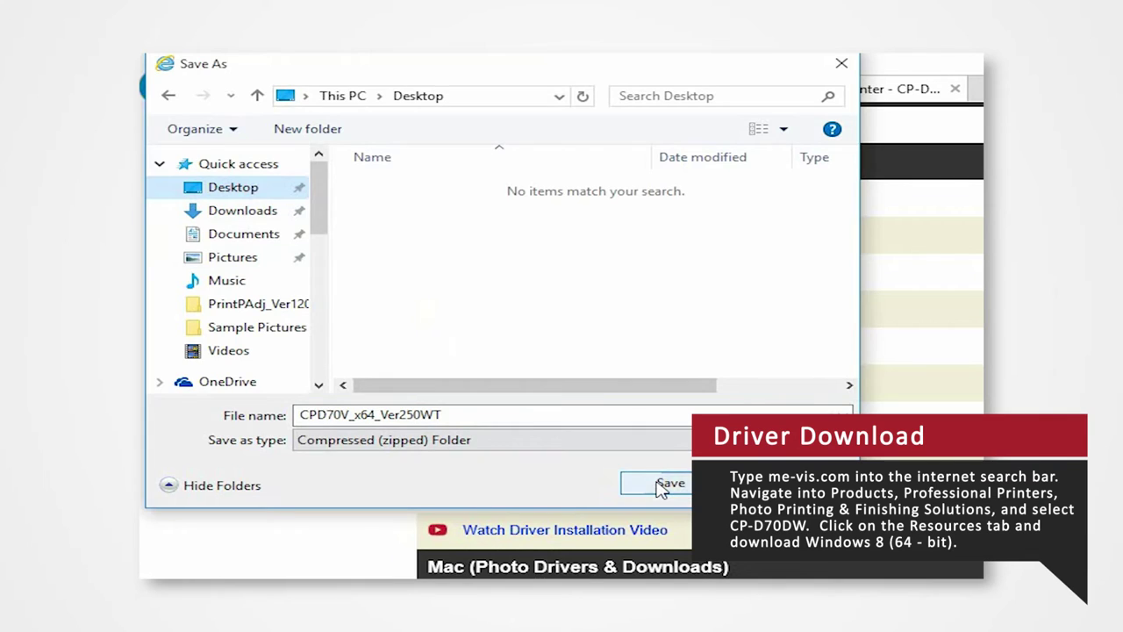
pyautogui.click(666, 483)
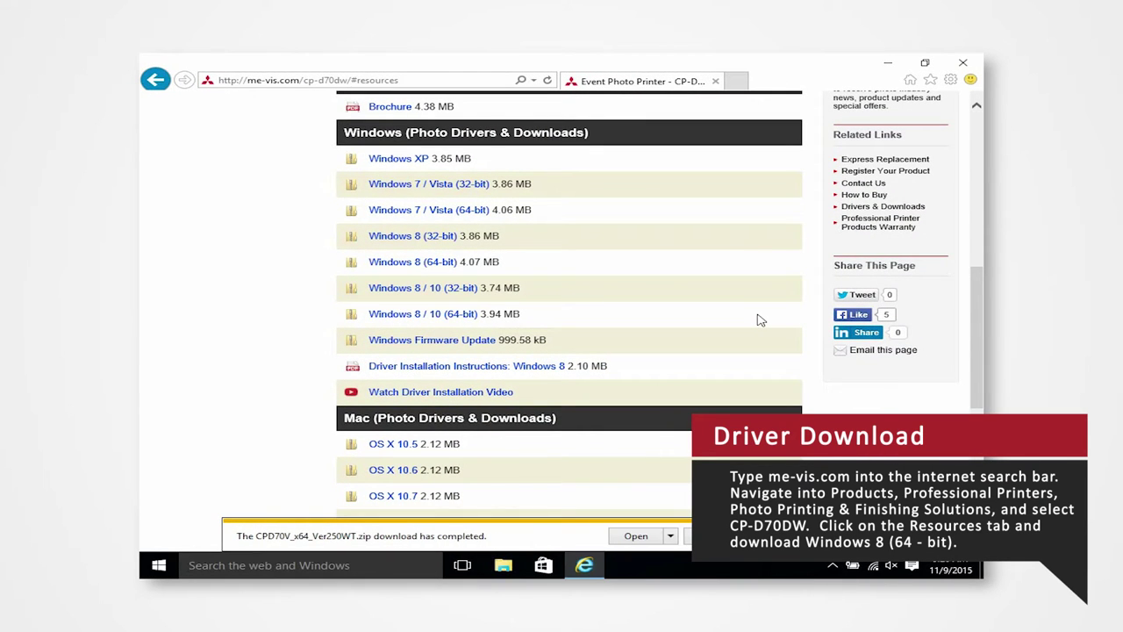
pyautogui.click(888, 64)
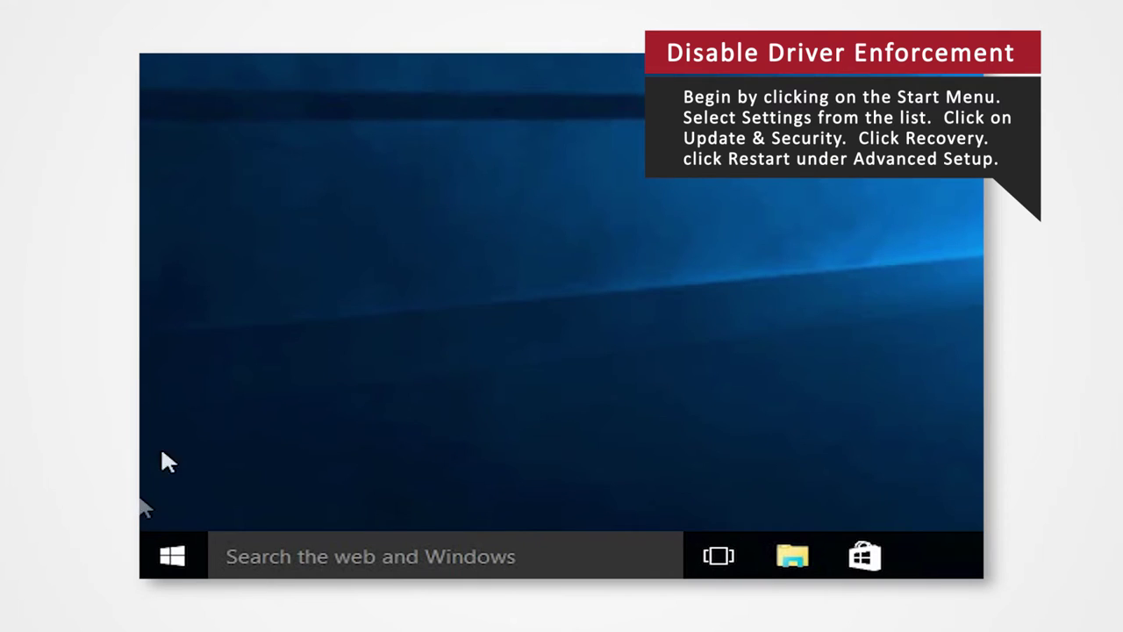
# - Open Settings > Update & security > Recovery to reach Advanced startup
pyautogui.click(172, 555)
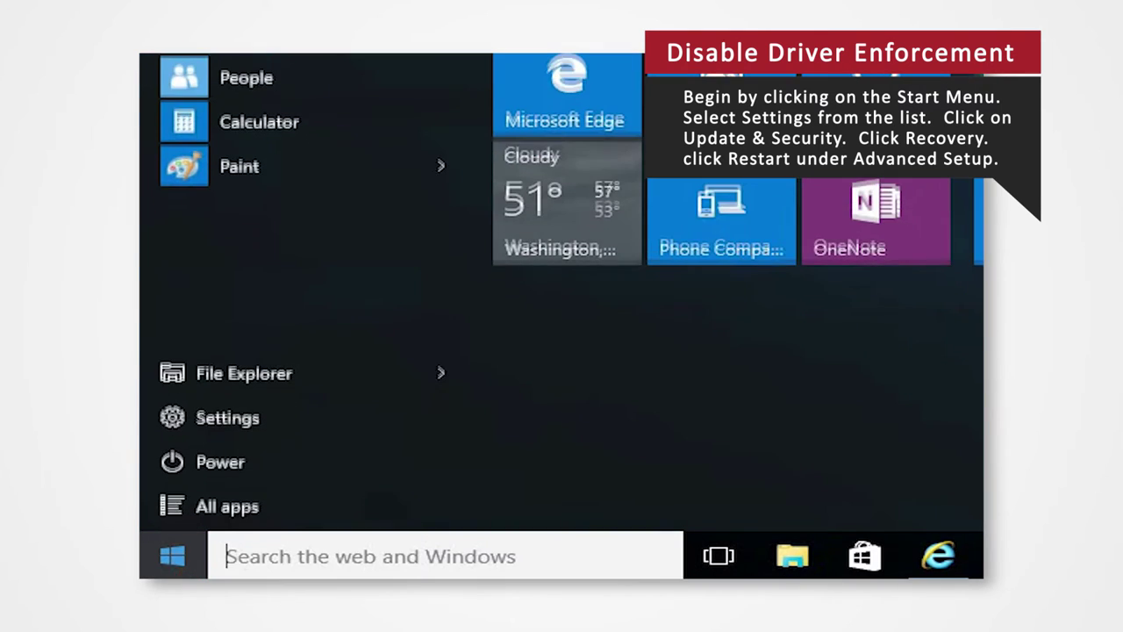
pyautogui.click(387, 422)
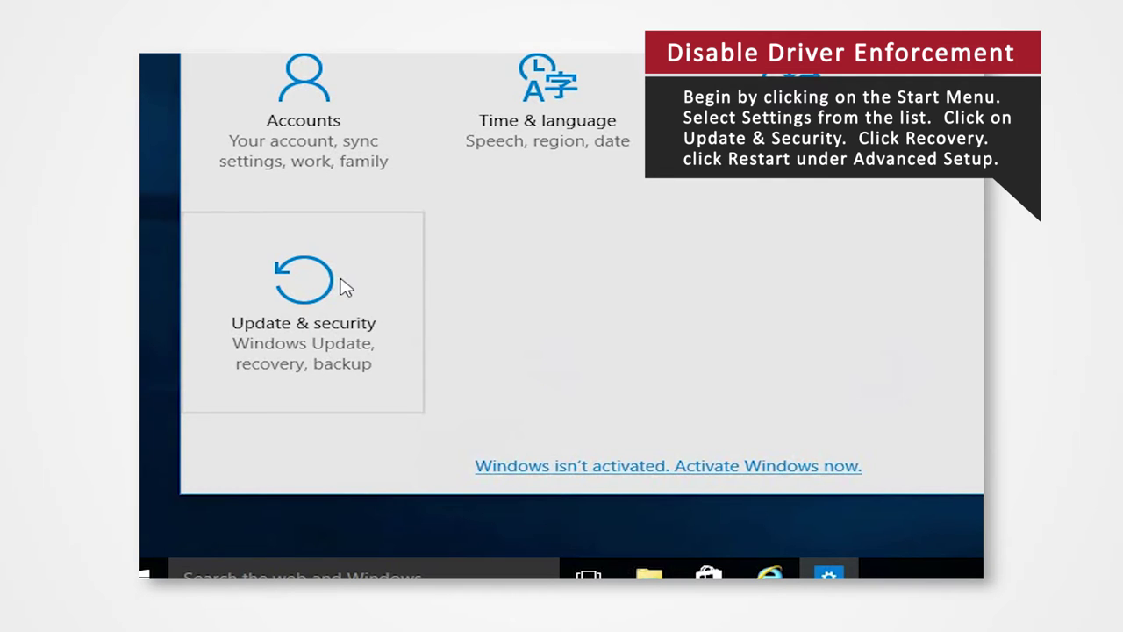
pyautogui.click(342, 280)
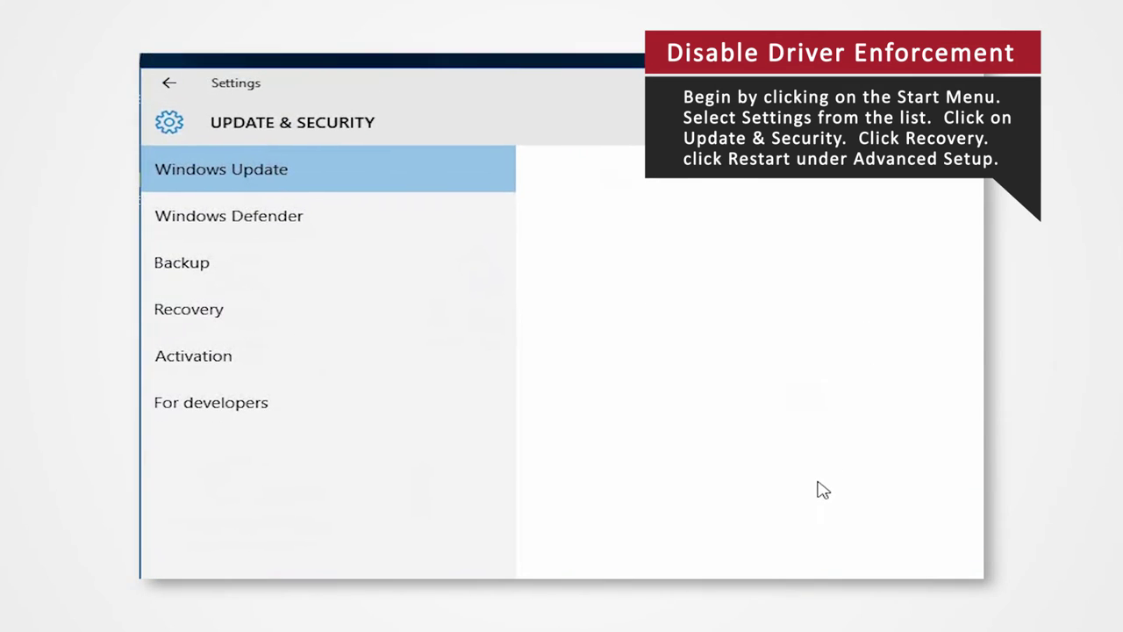
pyautogui.click(309, 330)
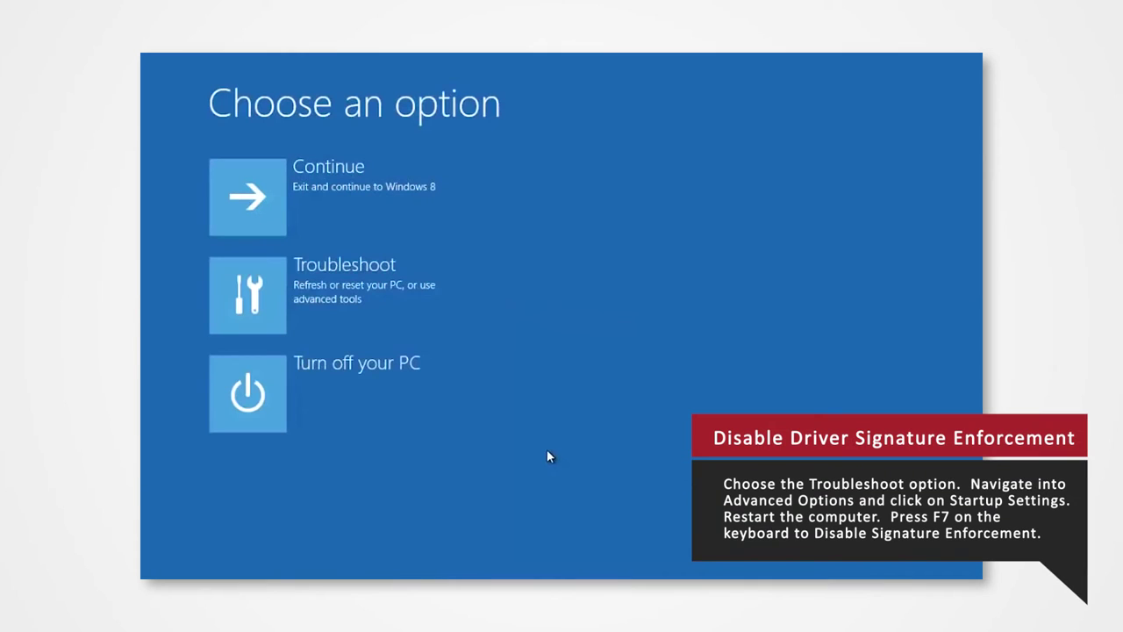
# - Go to Troubleshoot and open Startup Settings to restart with driver signature enforcement disabled
pyautogui.click(336, 296)
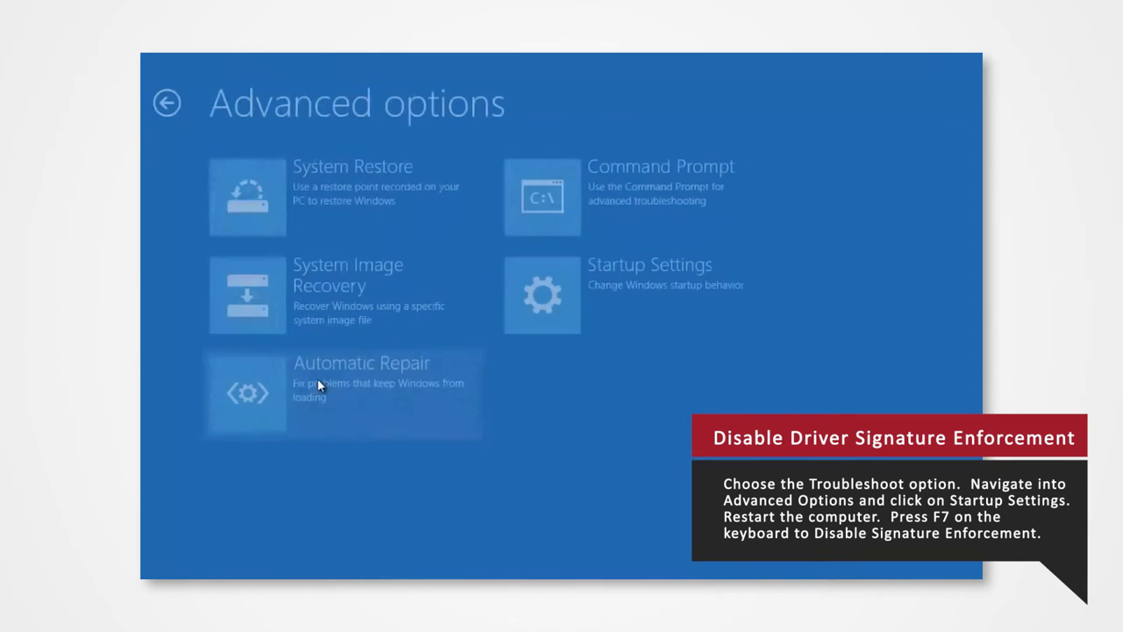
pyautogui.click(614, 314)
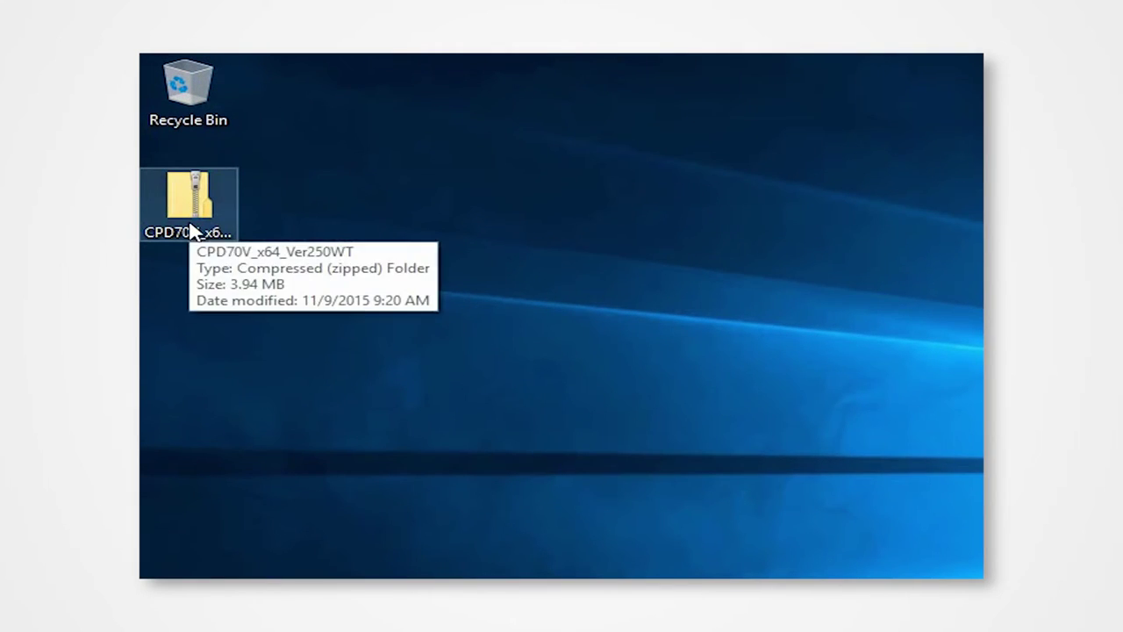
# - Extract the CPD70V_x64_Ver250WT driver zip into its suggested desktop folder and close that window
pyautogui.rightClick(191, 230)
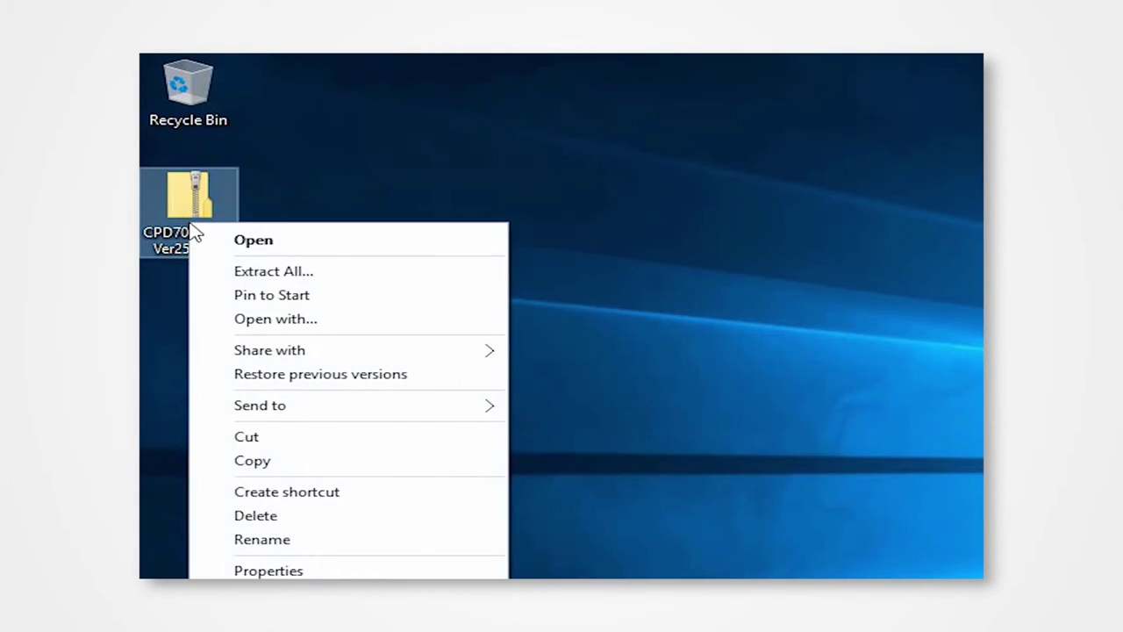
pyautogui.click(260, 273)
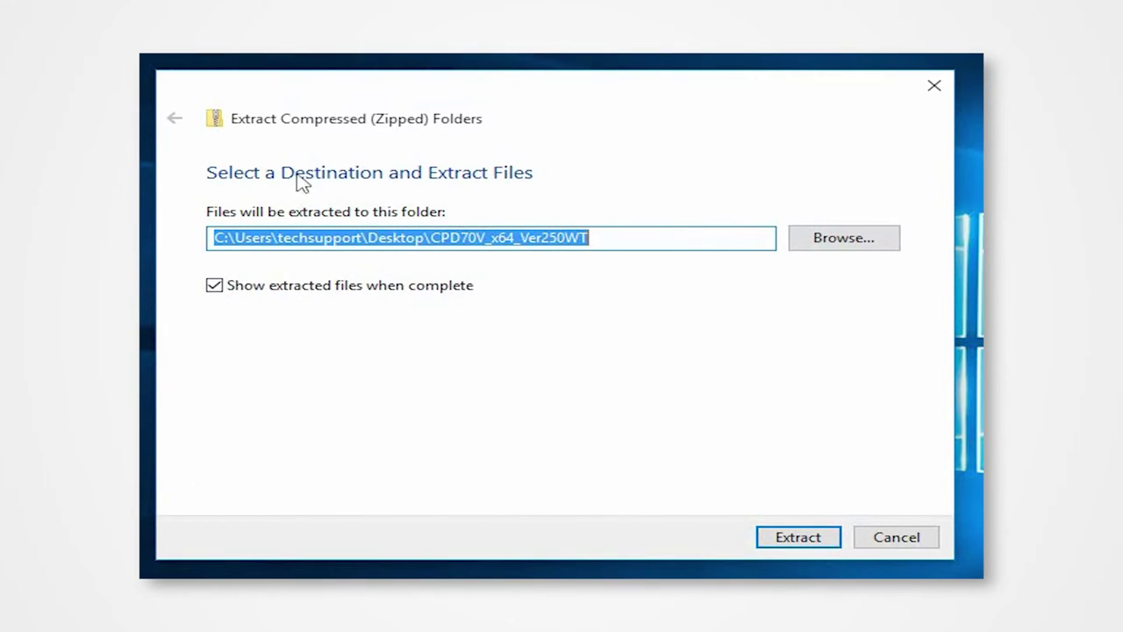
pyautogui.click(770, 539)
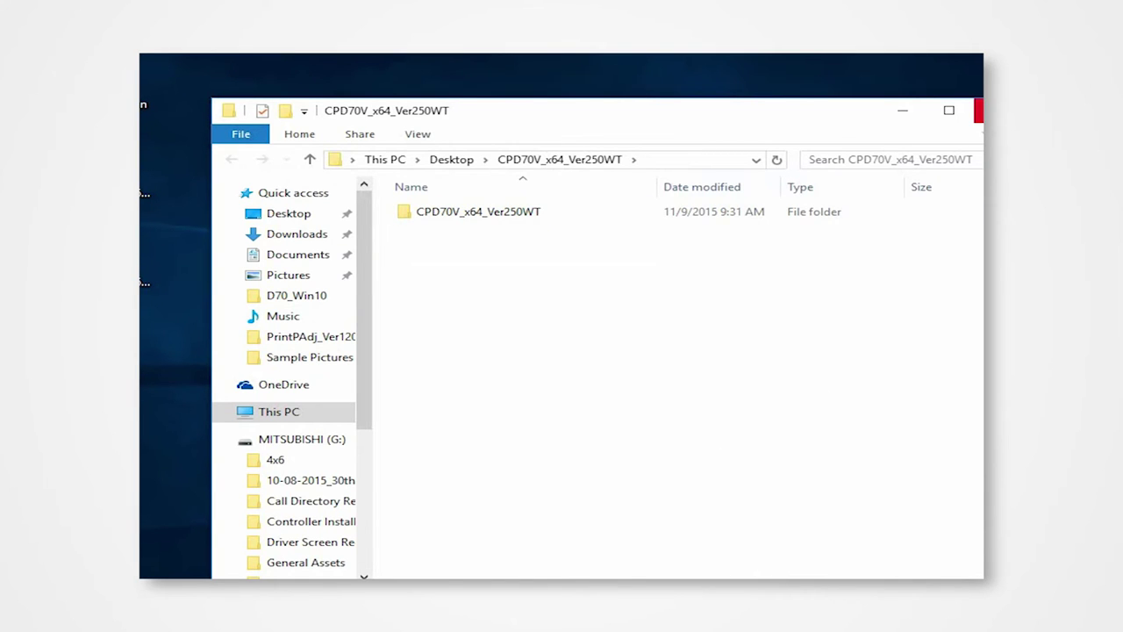
pyautogui.click(979, 111)
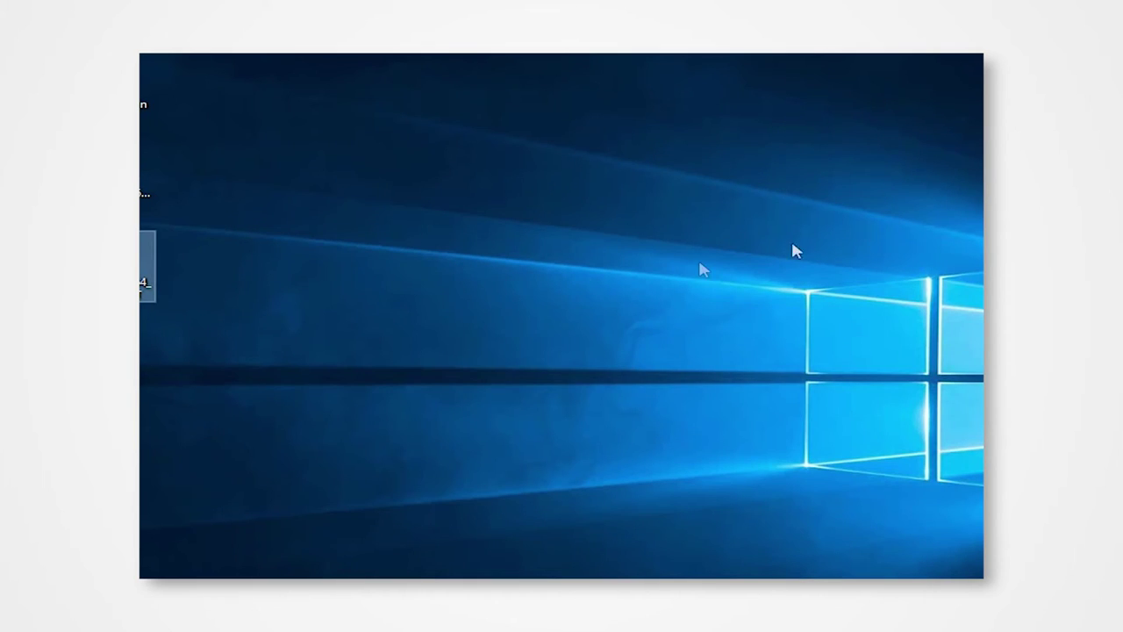
# - Move the two driver icons toward the desktop centre and clear the selection
pyautogui.moveTo(388, 347); pyautogui.dragTo(143, 181)
pyautogui.moveTo(146, 263); pyautogui.dragTo(364, 263)
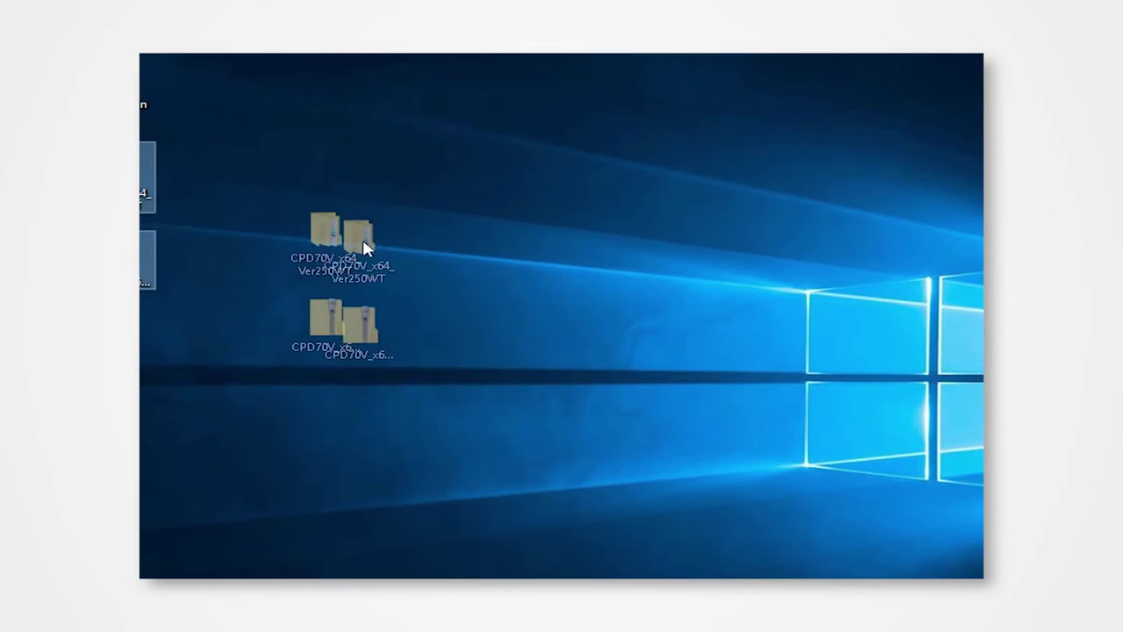
pyautogui.click(526, 190)
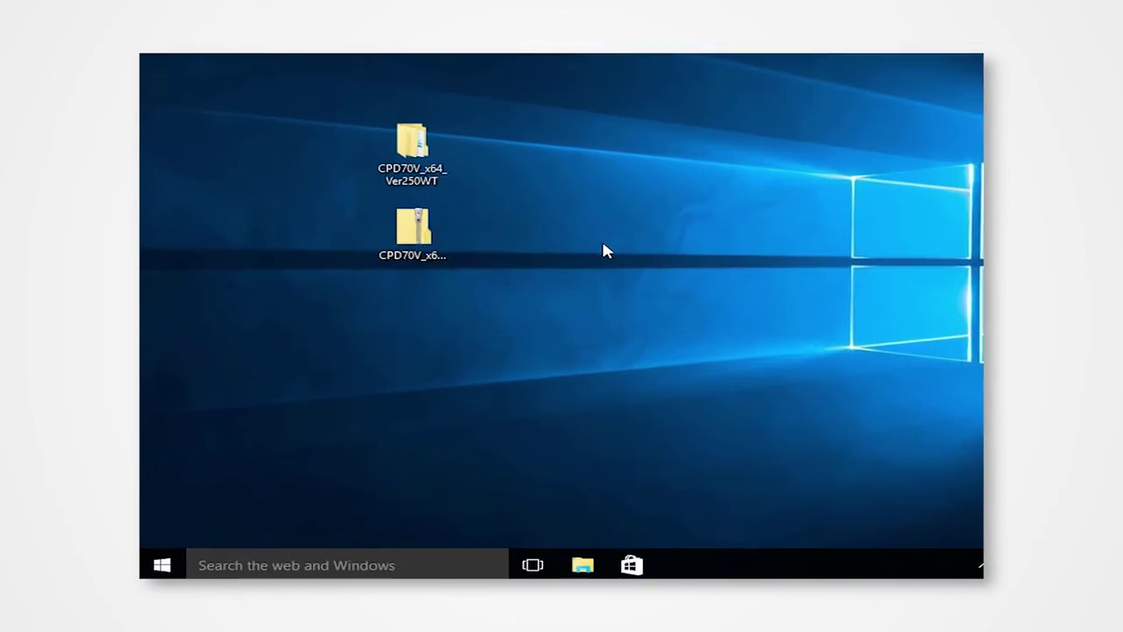
# - Launch Control Panel by entering control panel in the Run dialog
pyautogui.press('super+r')
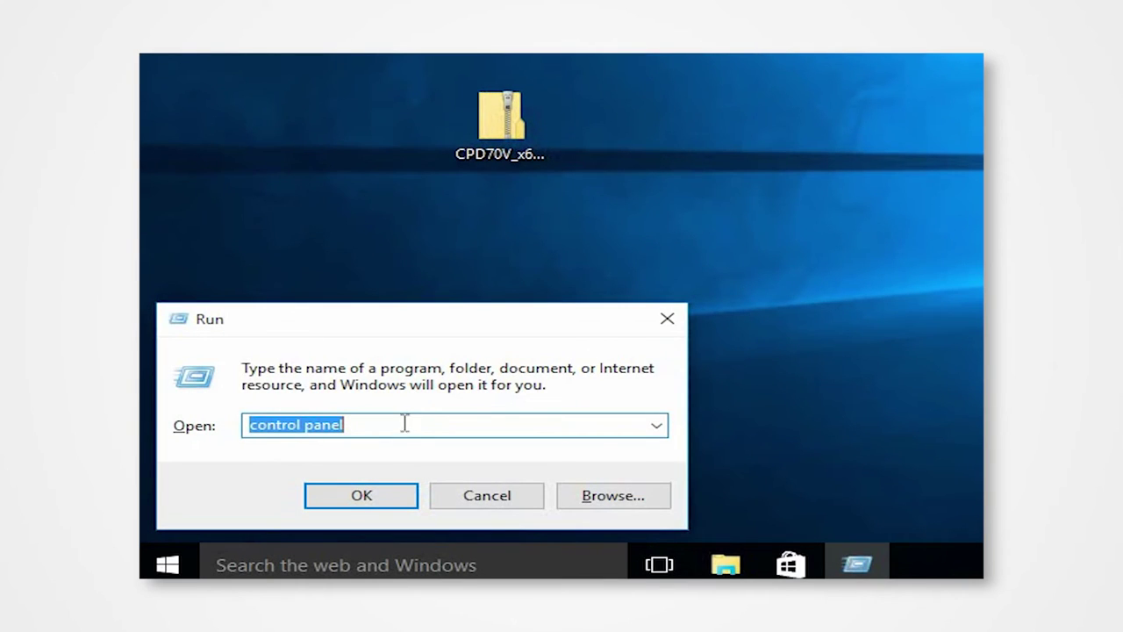
pyautogui.click(409, 423)
pyautogui.hotkey('ctrl', 'a')
pyautogui.write('c')
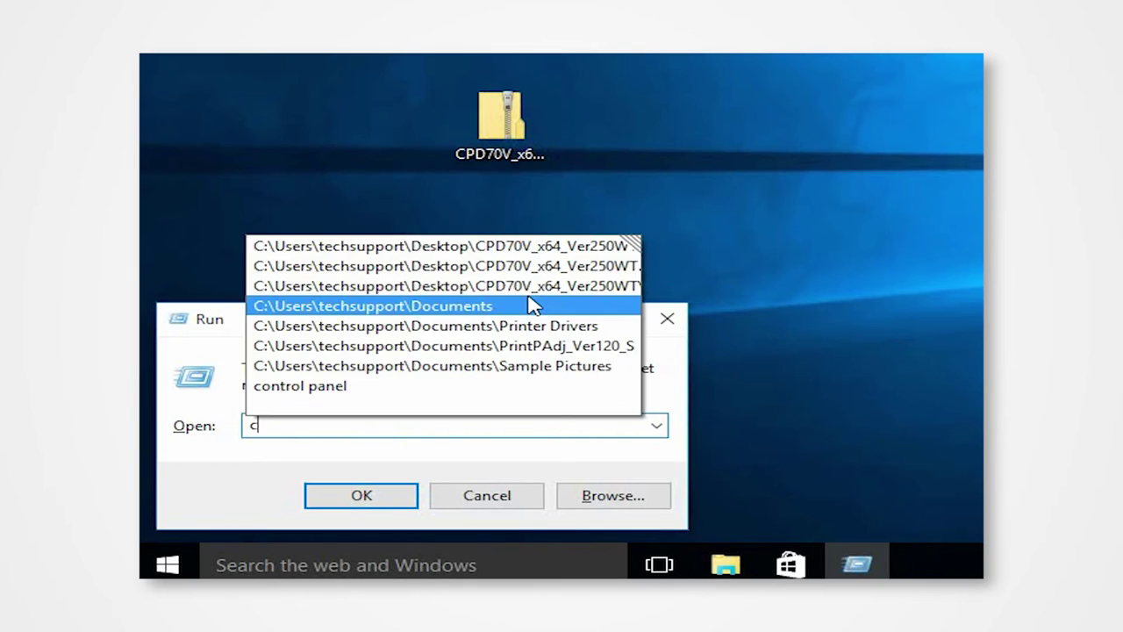
pyautogui.write('ont')
pyautogui.write('rol panel')
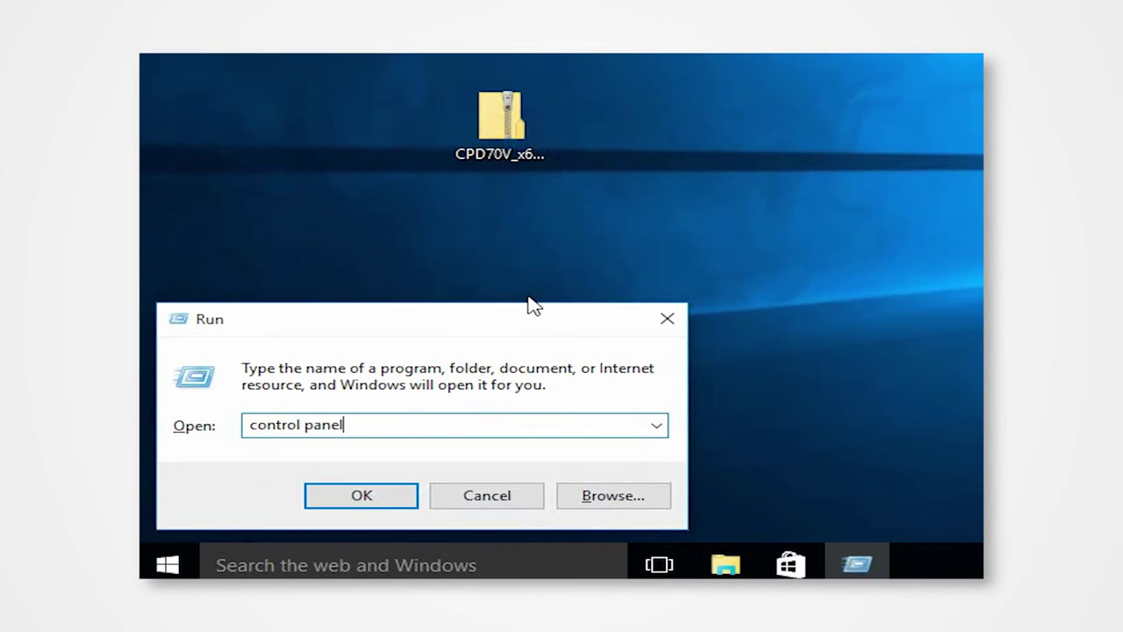
pyautogui.press('Return')
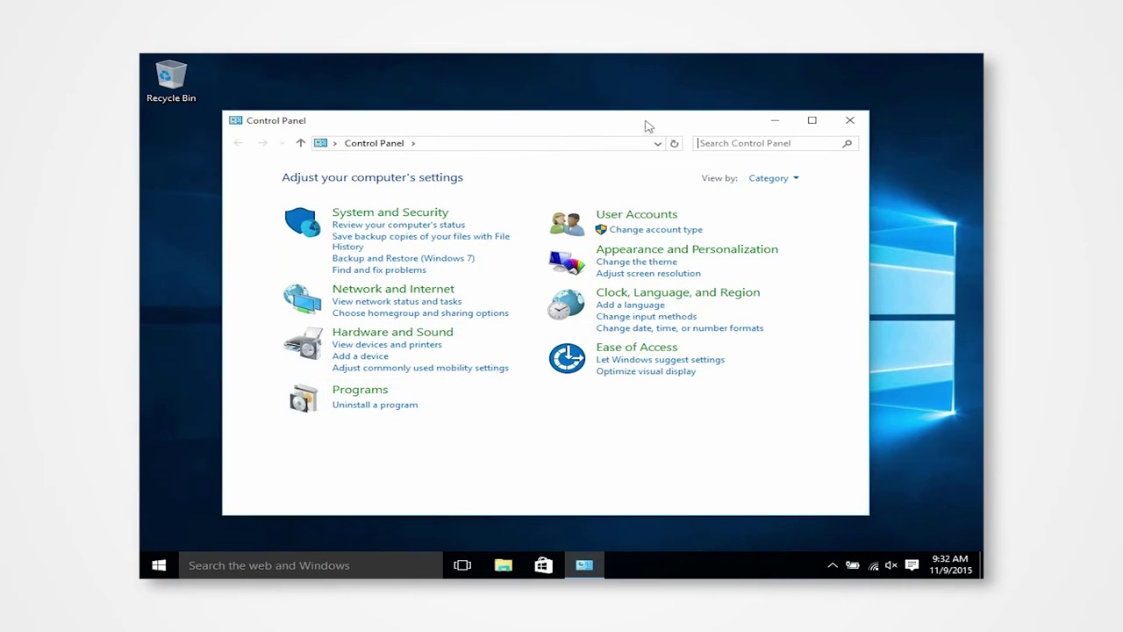
# - Select the MITSUBISHI CP70D Series printer in Devices and Printers and open Print server properties
pyautogui.moveTo(646, 130); pyautogui.dragTo(652, 108)
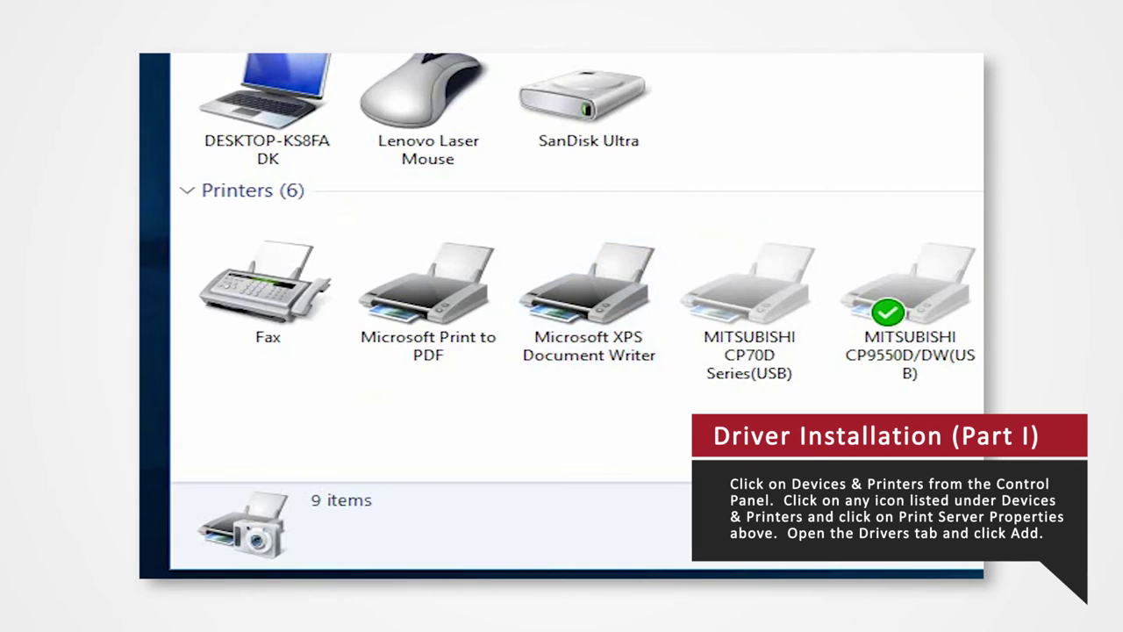
pyautogui.click(465, 345)
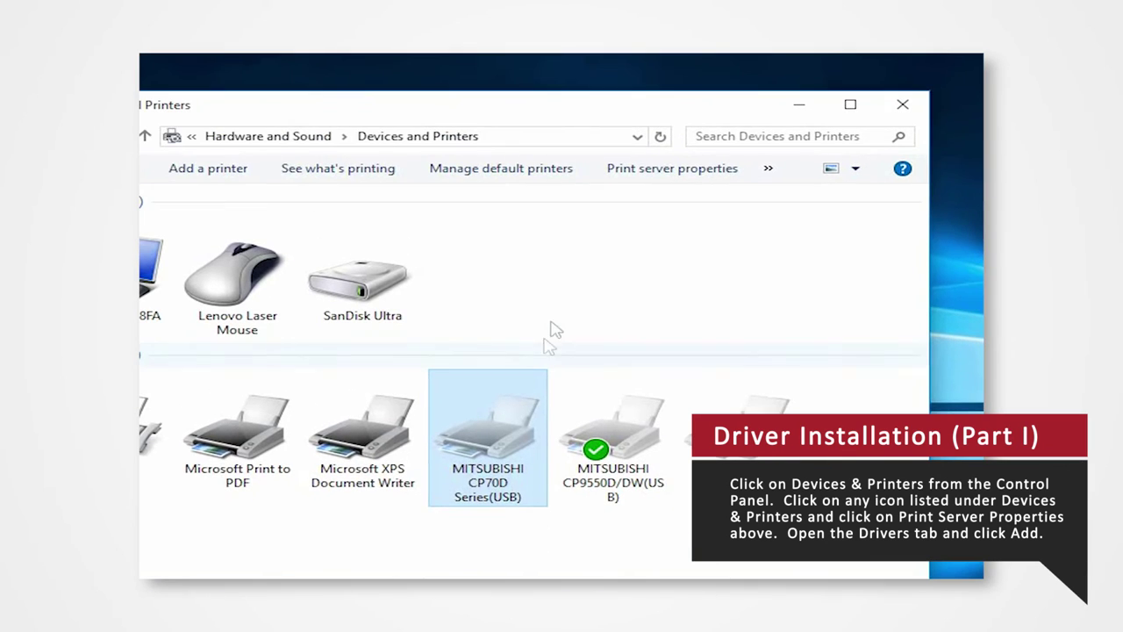
pyautogui.click(614, 189)
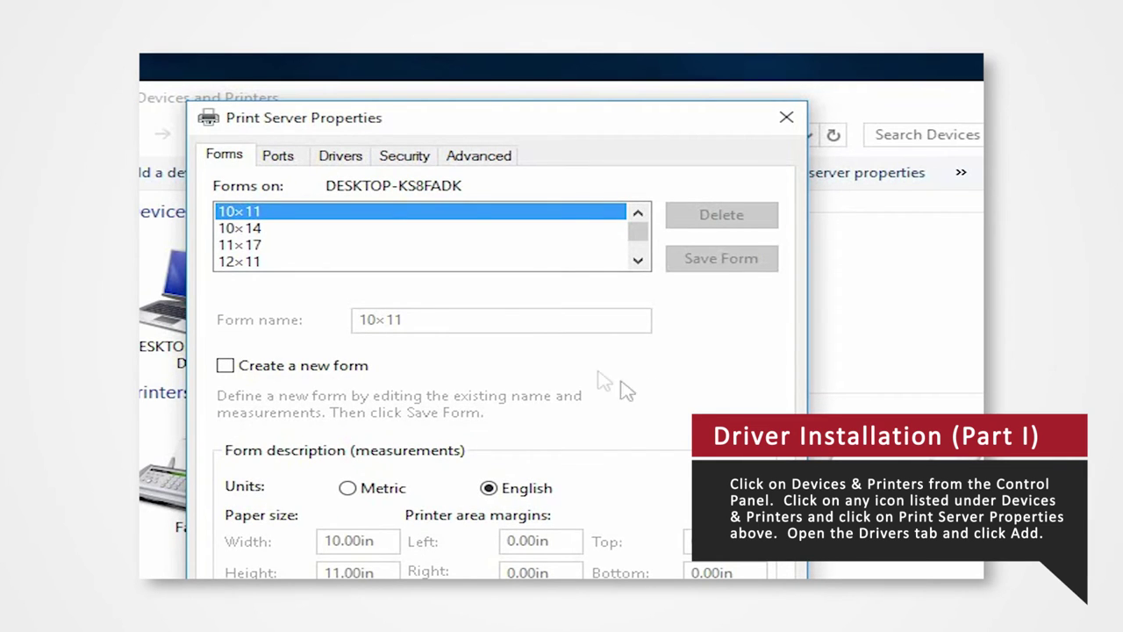
# - On the Drivers tab, add a new x64 printer driver and choose to install from disk
pyautogui.click(340, 156)
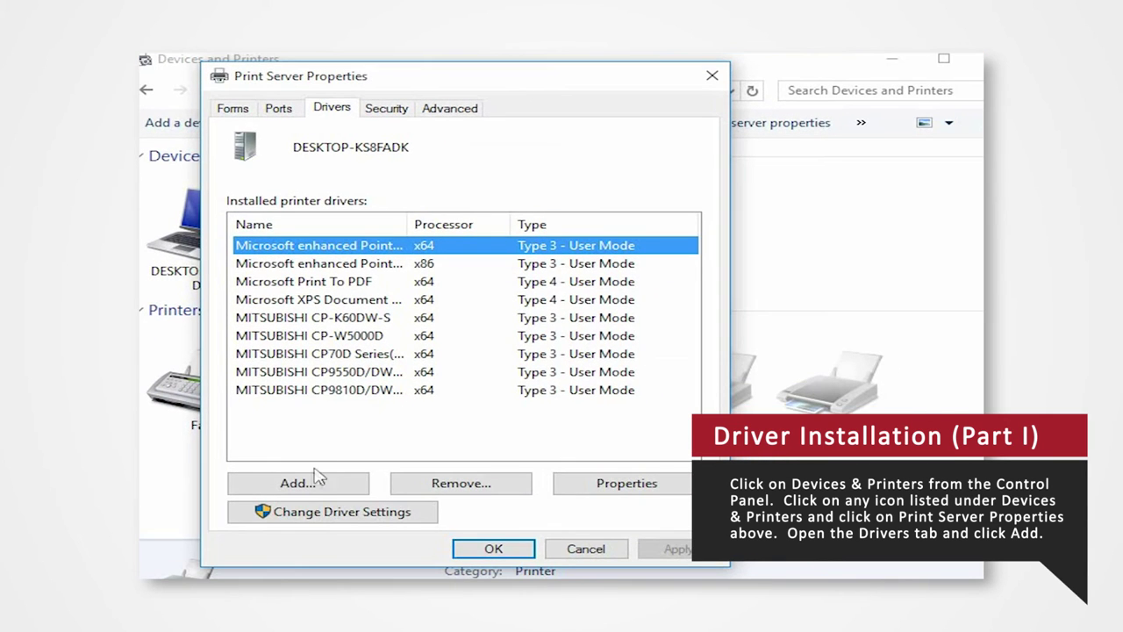
pyautogui.click(297, 484)
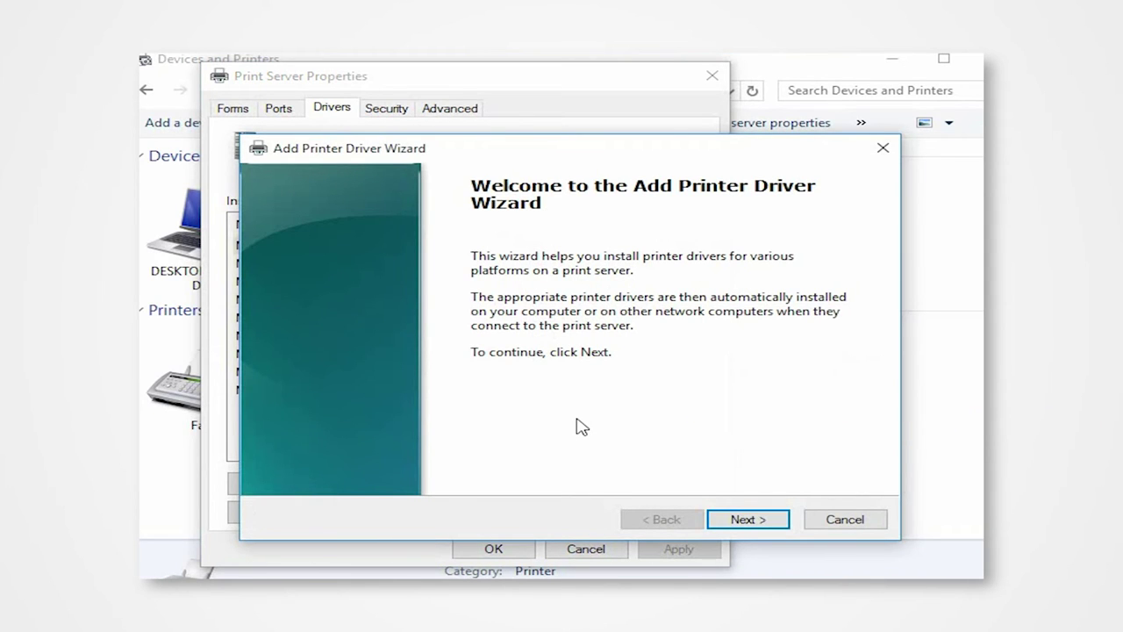
pyautogui.click(731, 521)
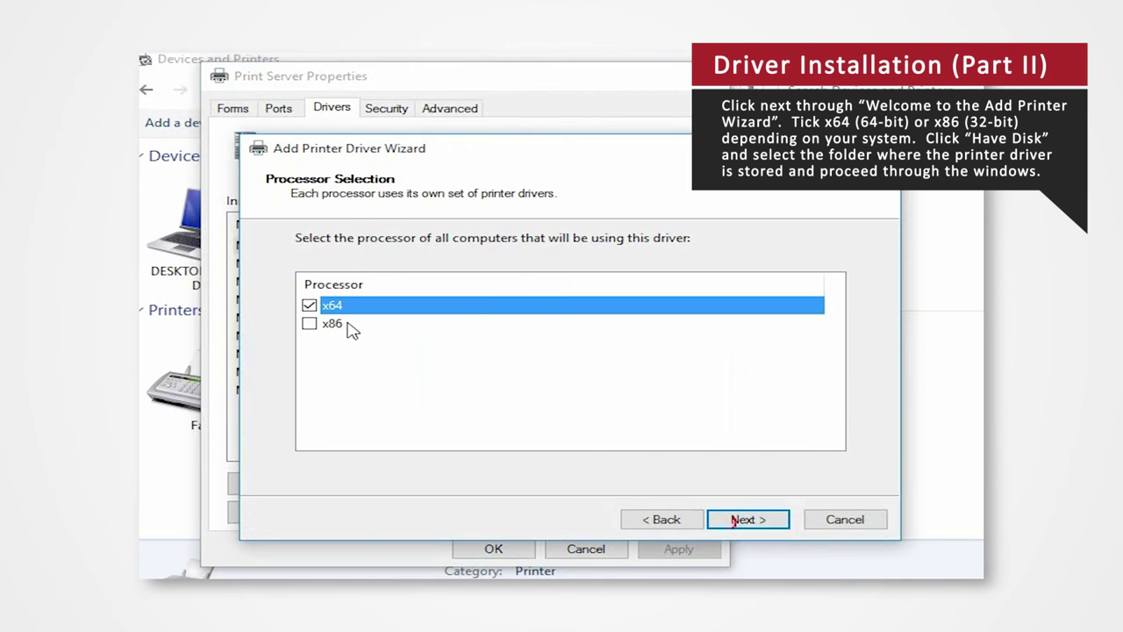
pyautogui.click(349, 325)
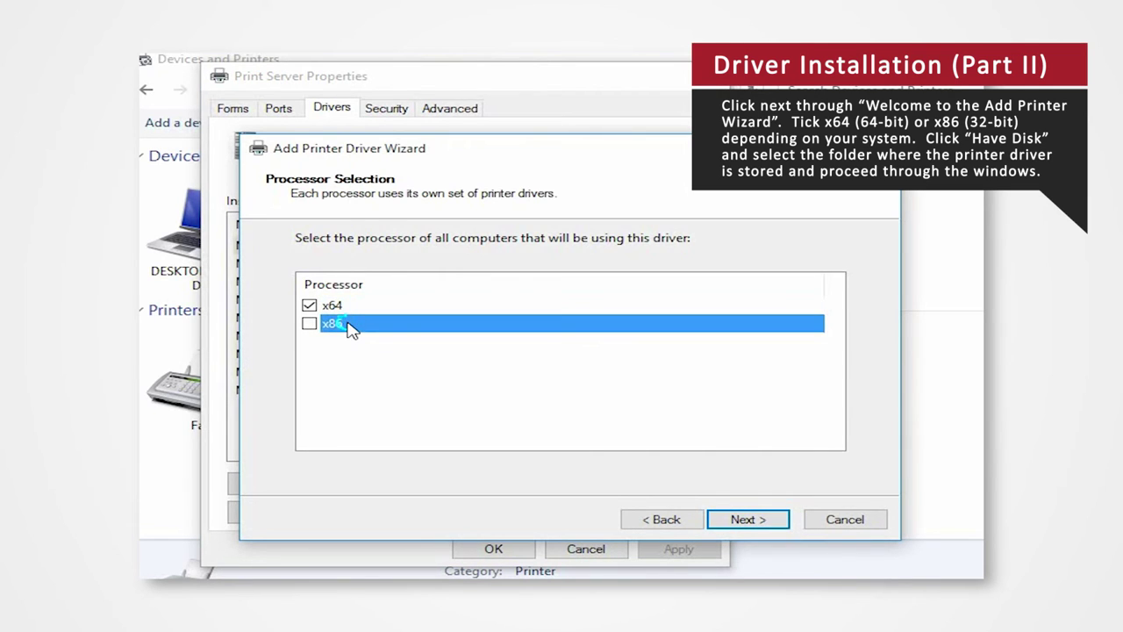
pyautogui.click(339, 306)
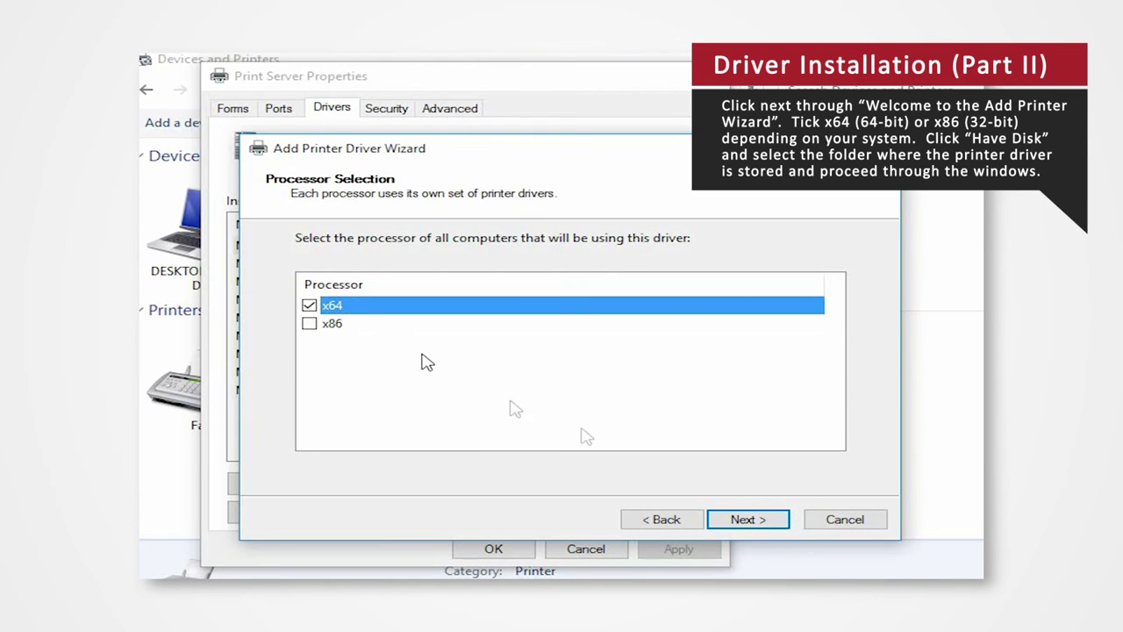
pyautogui.click(752, 522)
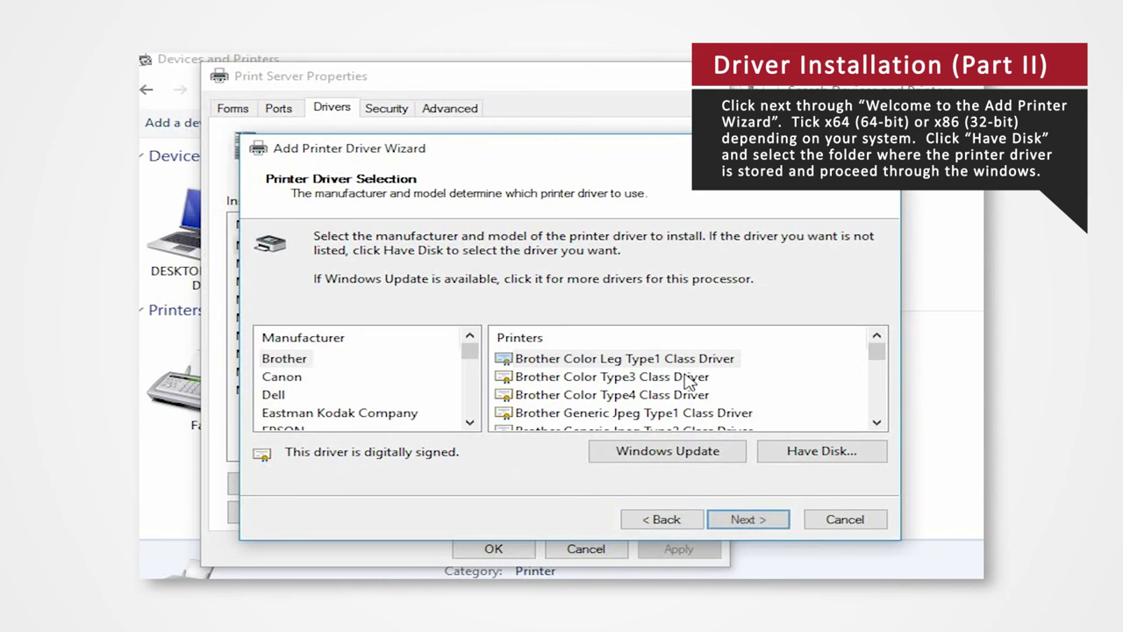
pyautogui.click(818, 453)
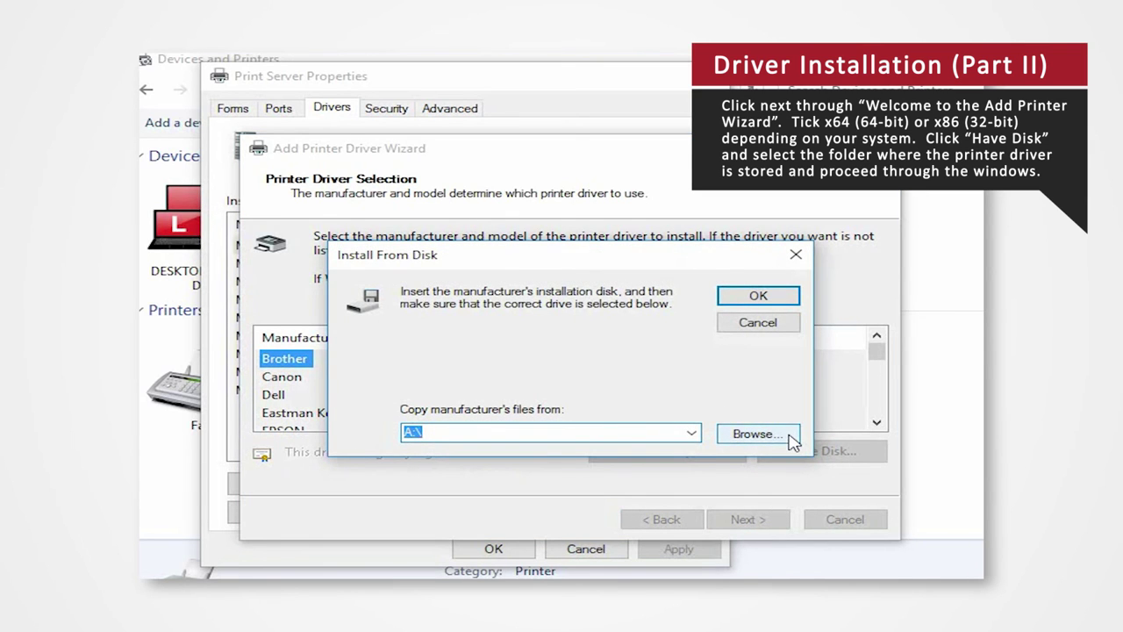
# - Install the MITSUBISHI CP70D Series(USB) driver from CPD70N0.INF in the desktop CPD70V_x64_Ver250WT folder
pyautogui.click(792, 441)
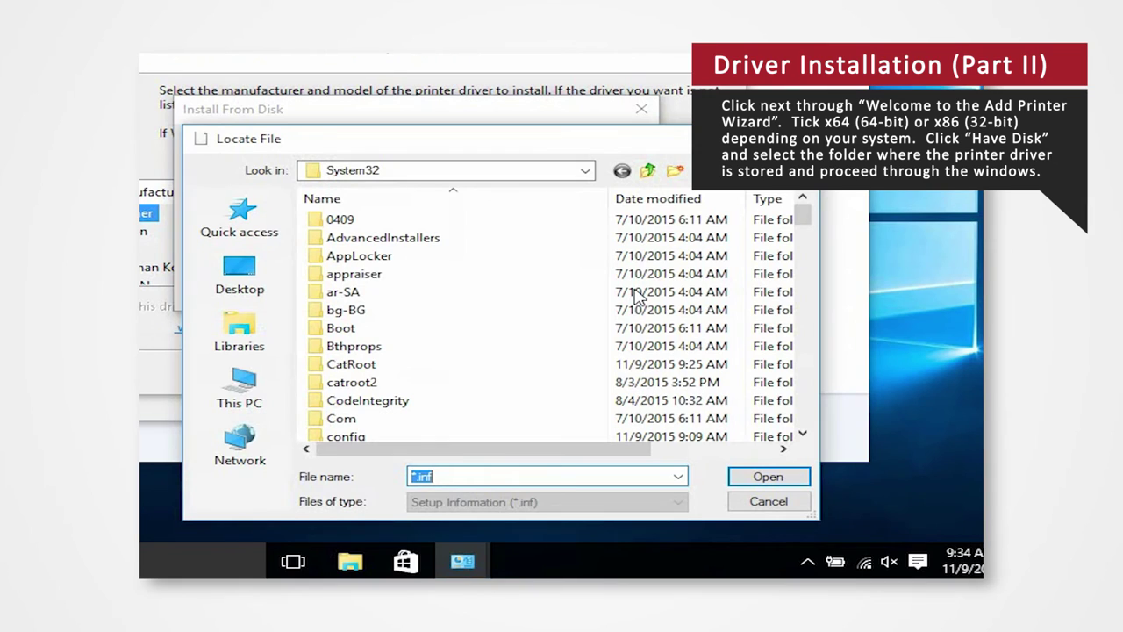
pyautogui.click(241, 274)
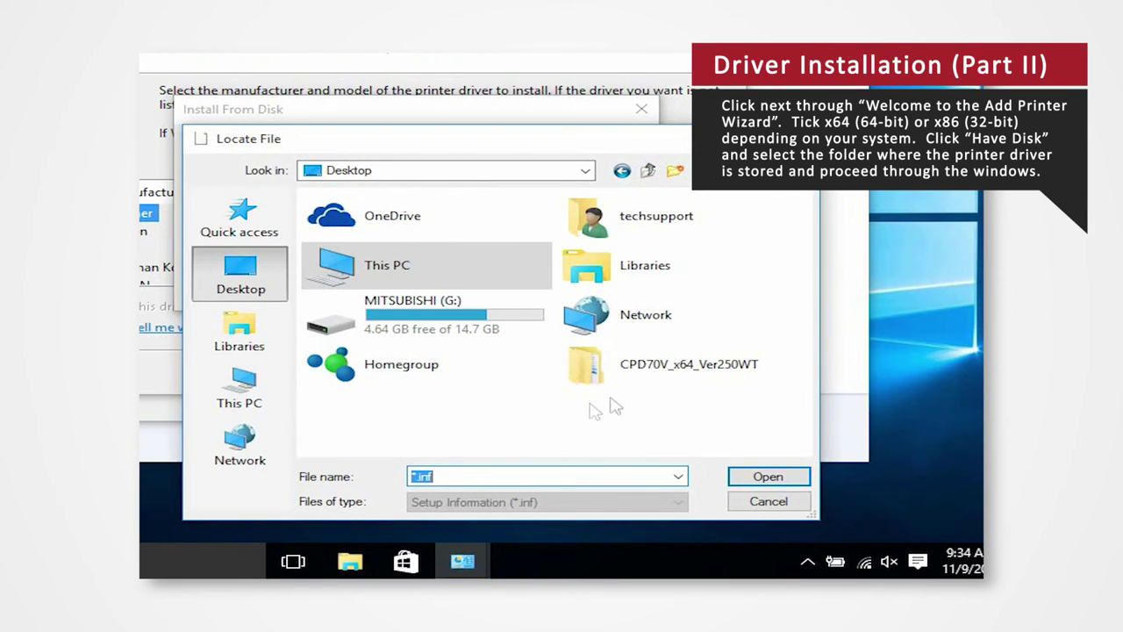
pyautogui.doubleClick(647, 386)
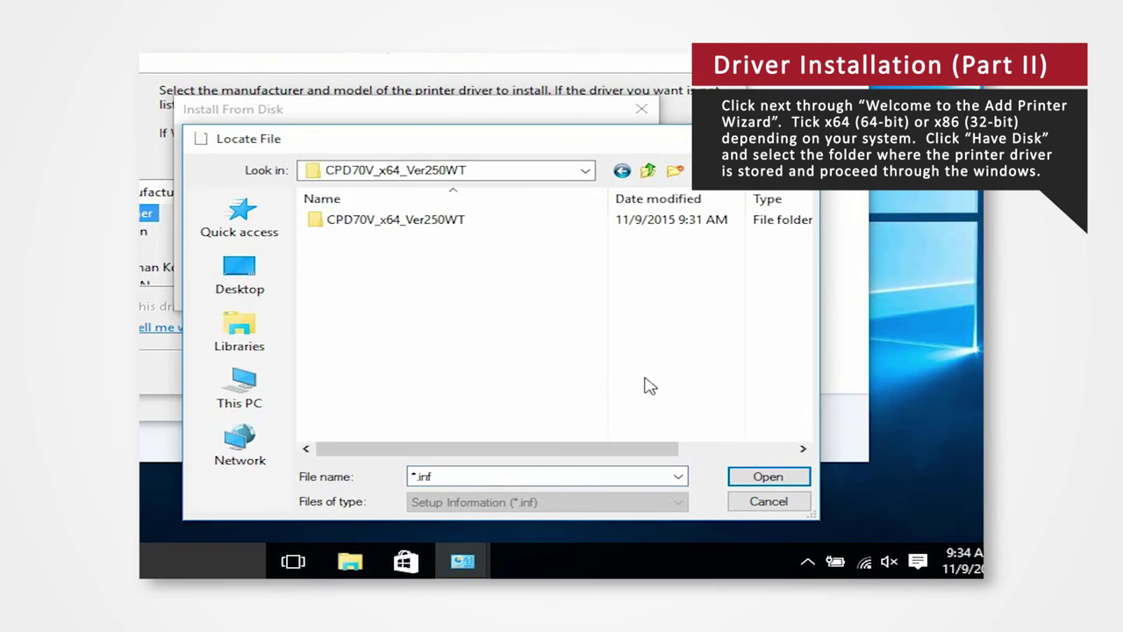
pyautogui.click(425, 226)
pyautogui.doubleClick(426, 227)
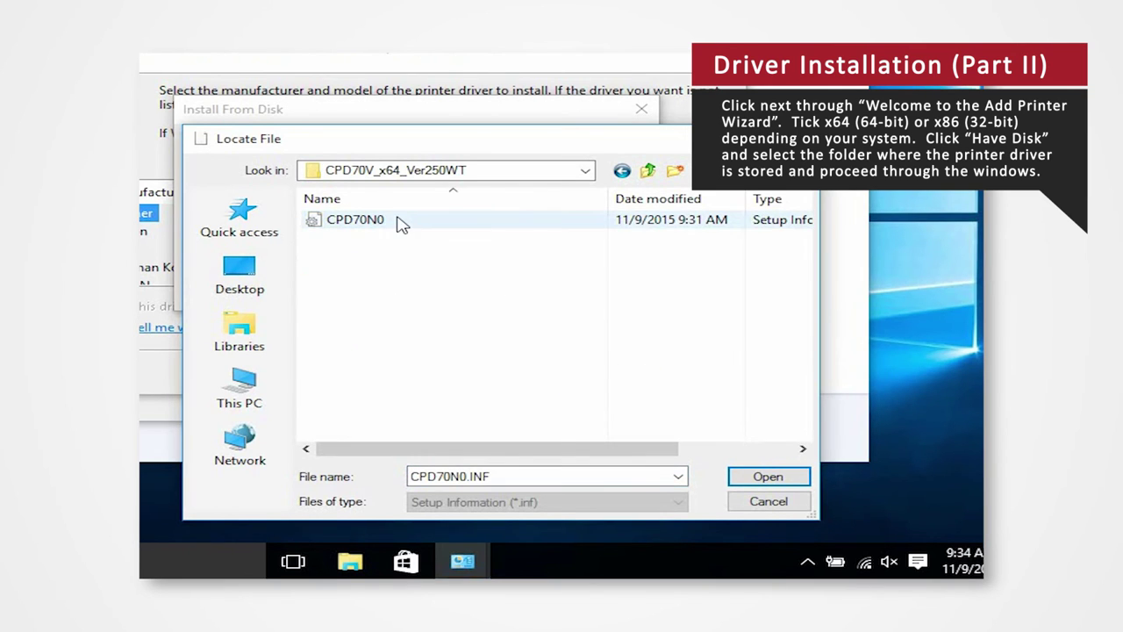
pyautogui.click(395, 220)
pyautogui.click(756, 477)
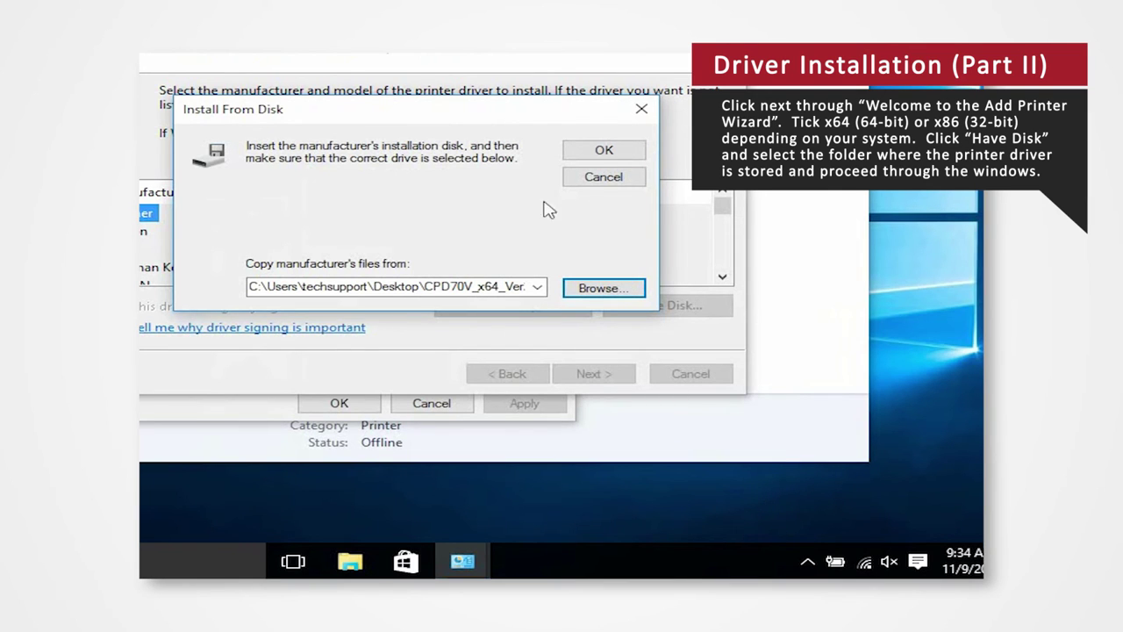
pyautogui.click(609, 153)
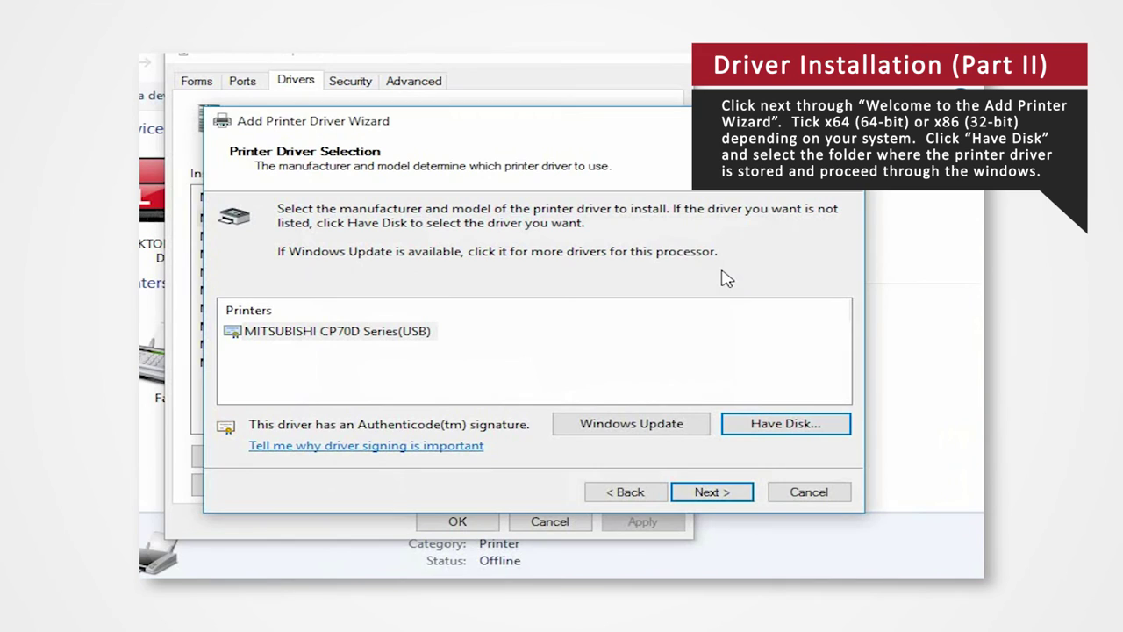
pyautogui.click(735, 494)
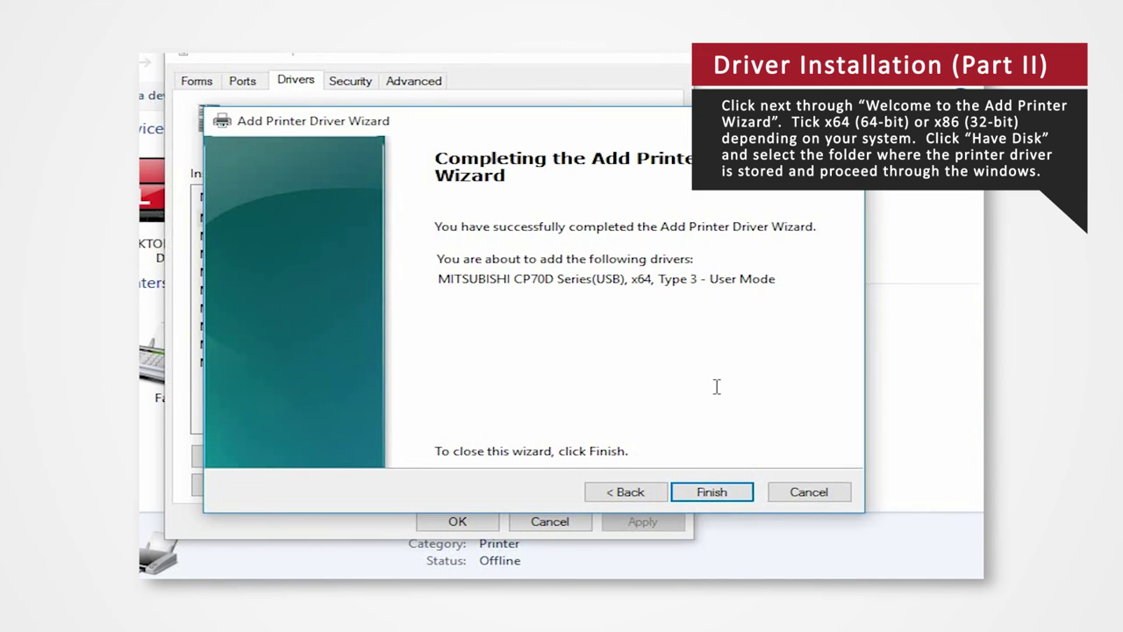
pyautogui.click(737, 494)
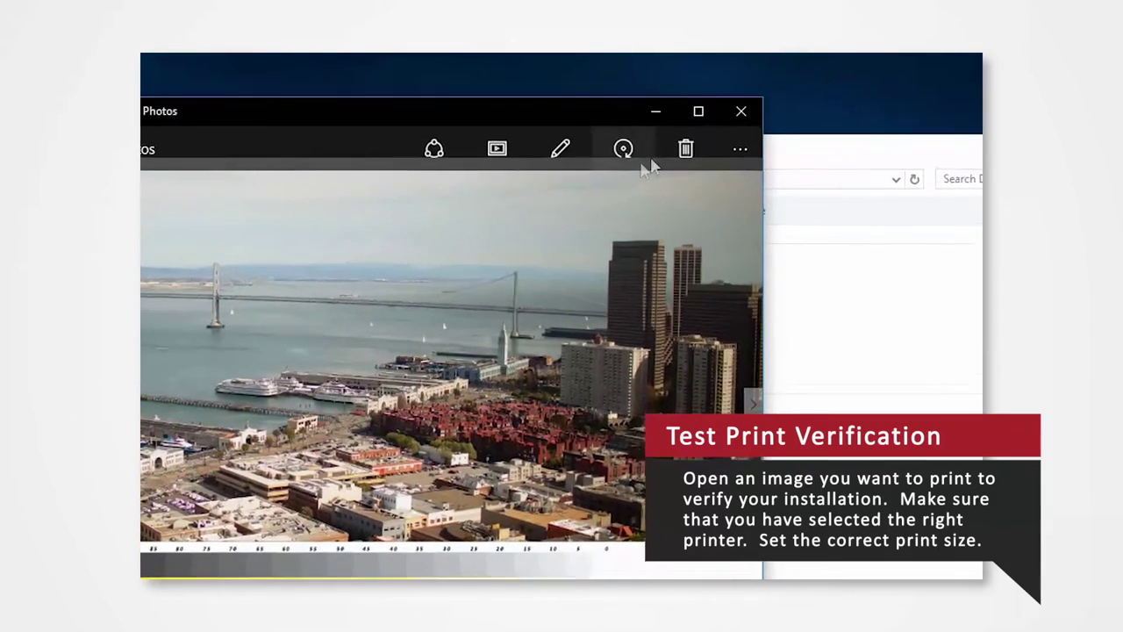
# - Print the picture to the MITSUBISHI CP70D Series(USB) printer in landscape orientation
pyautogui.click(775, 158)
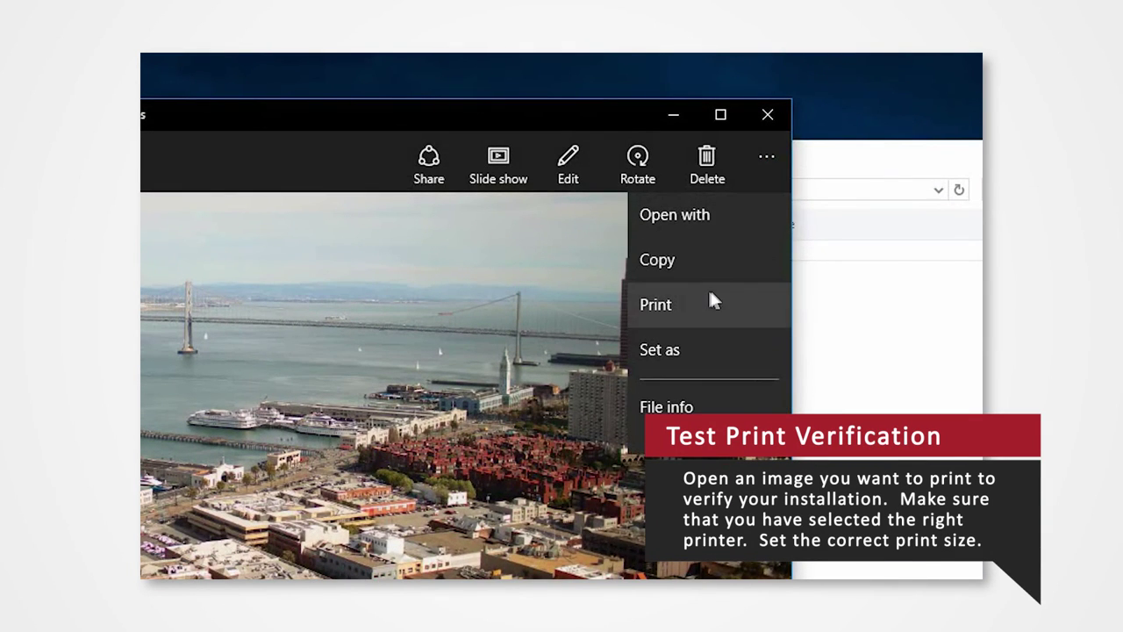
pyautogui.click(706, 301)
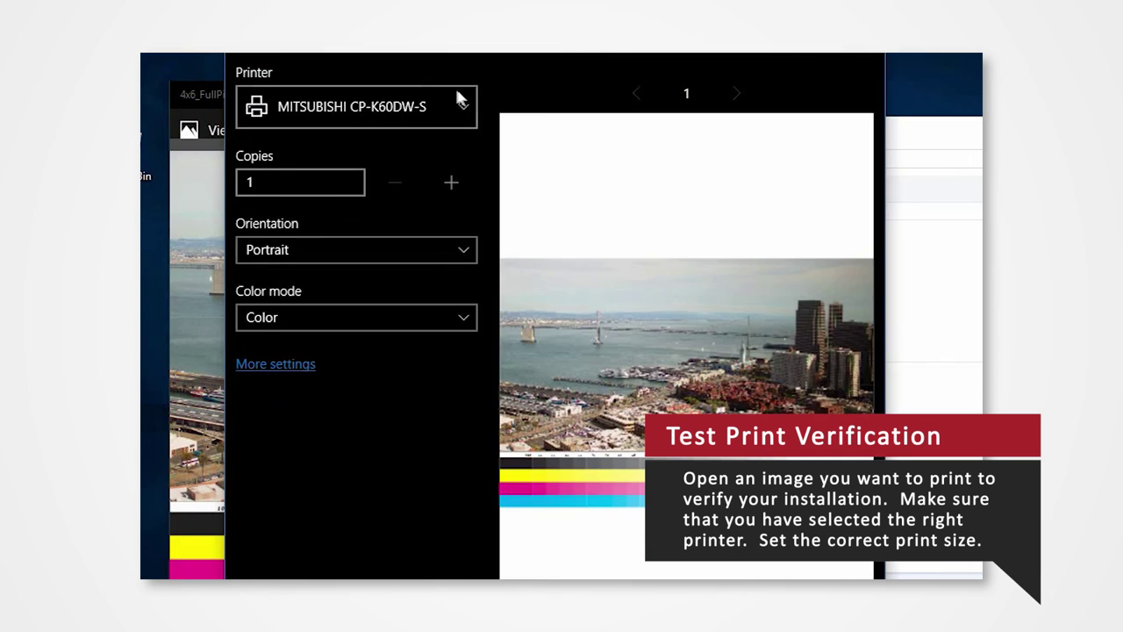
pyautogui.click(460, 106)
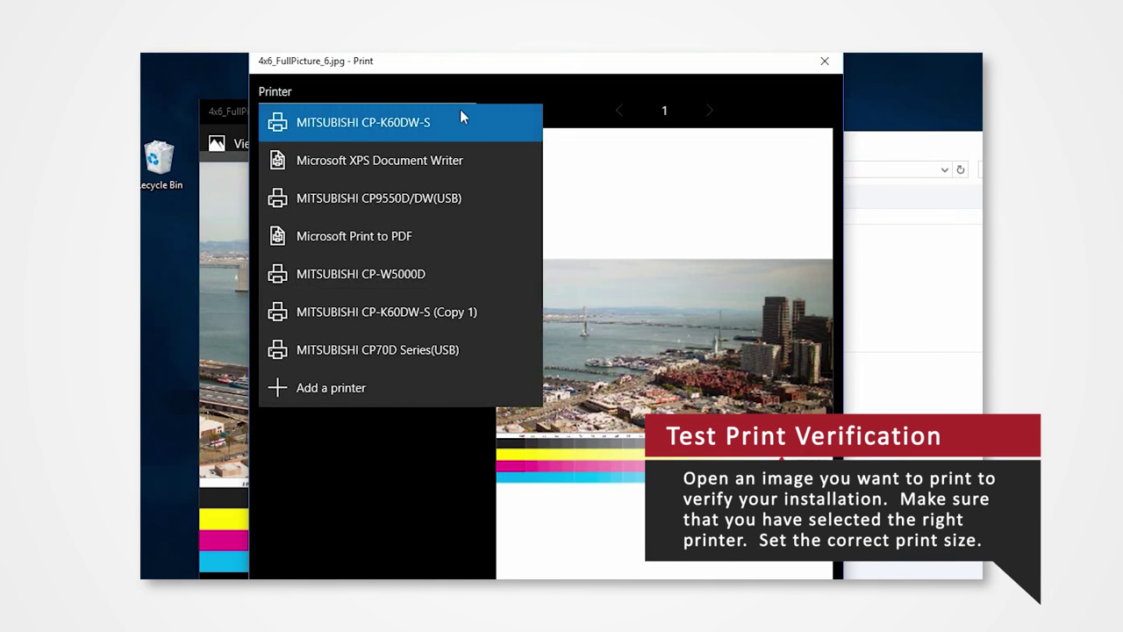
pyautogui.click(424, 350)
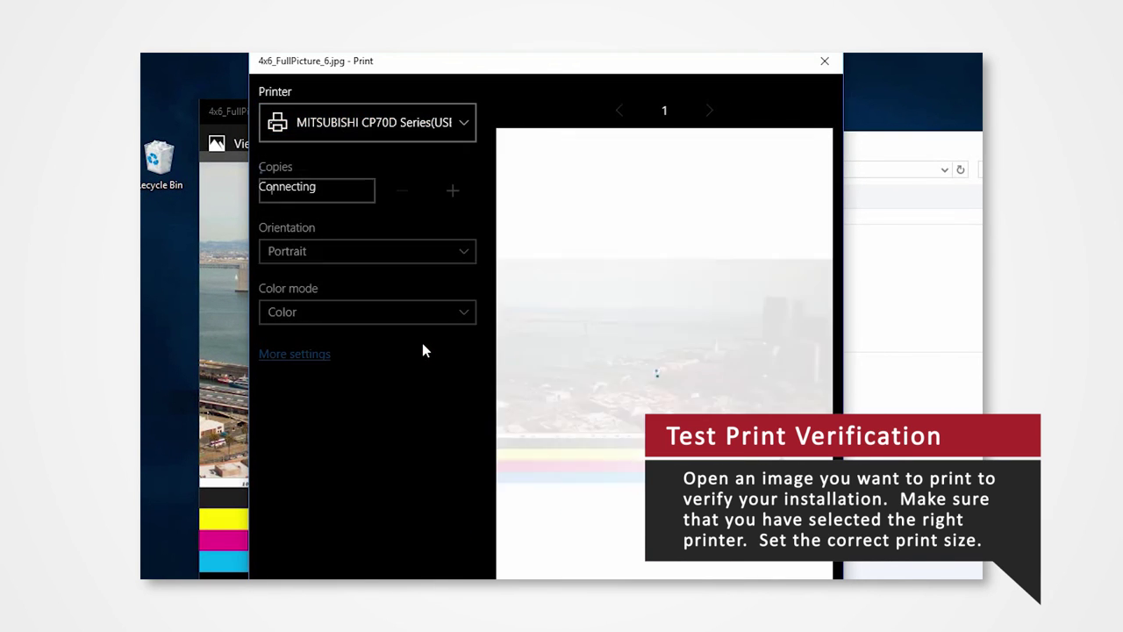
pyautogui.click(441, 261)
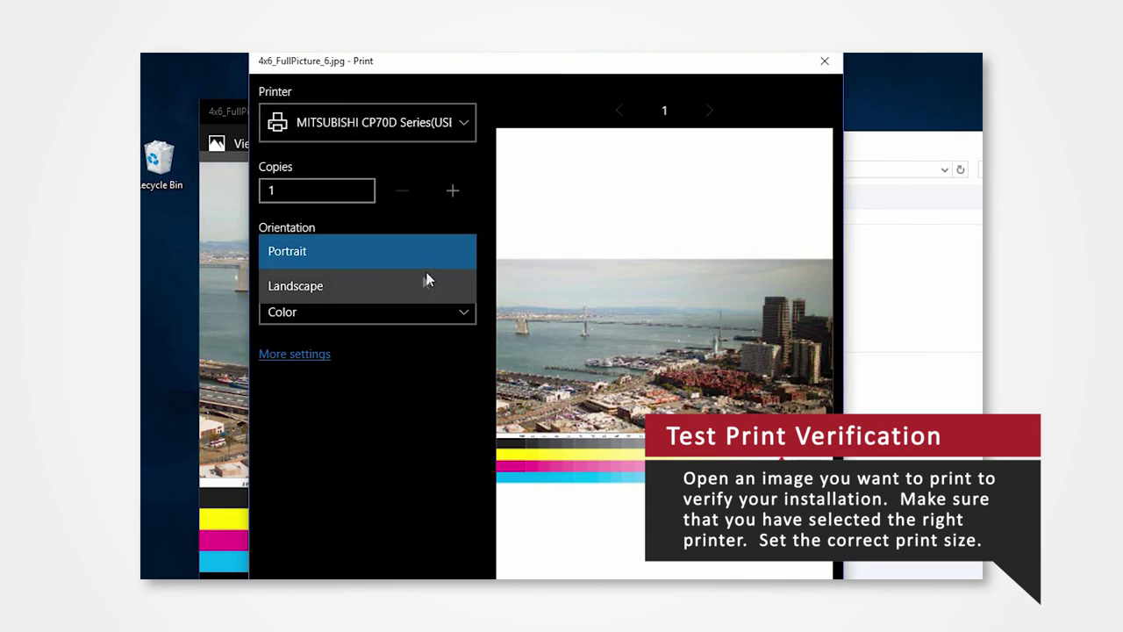
pyautogui.click(426, 281)
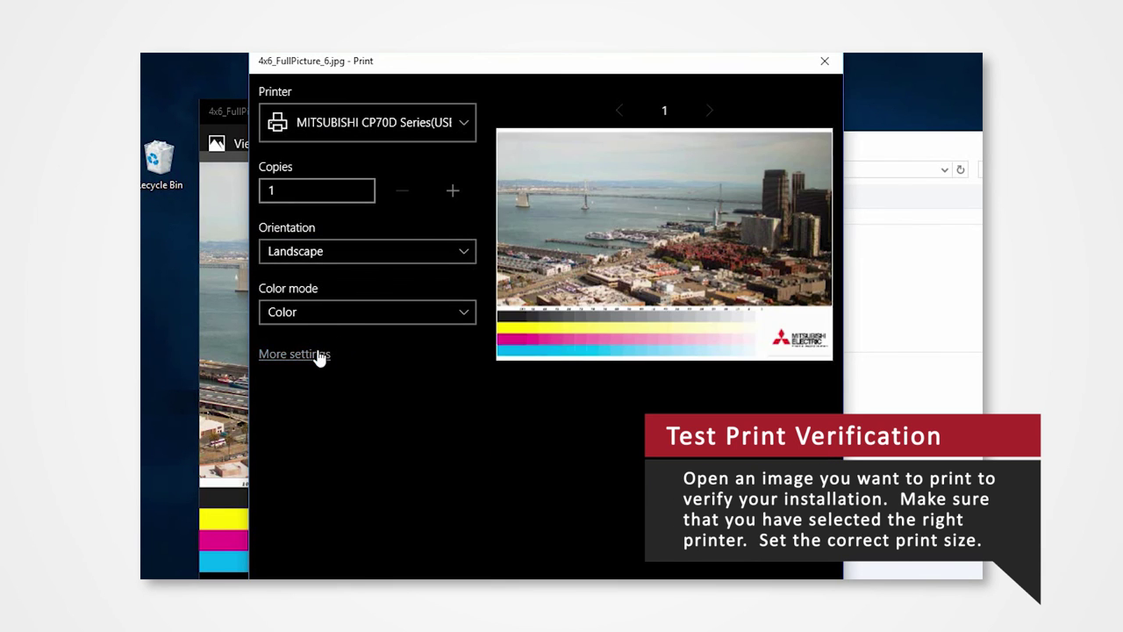
# - Set the paper size to 10x15 (4x6") in More settings and send the print
pyautogui.click(316, 354)
pyautogui.click(447, 277)
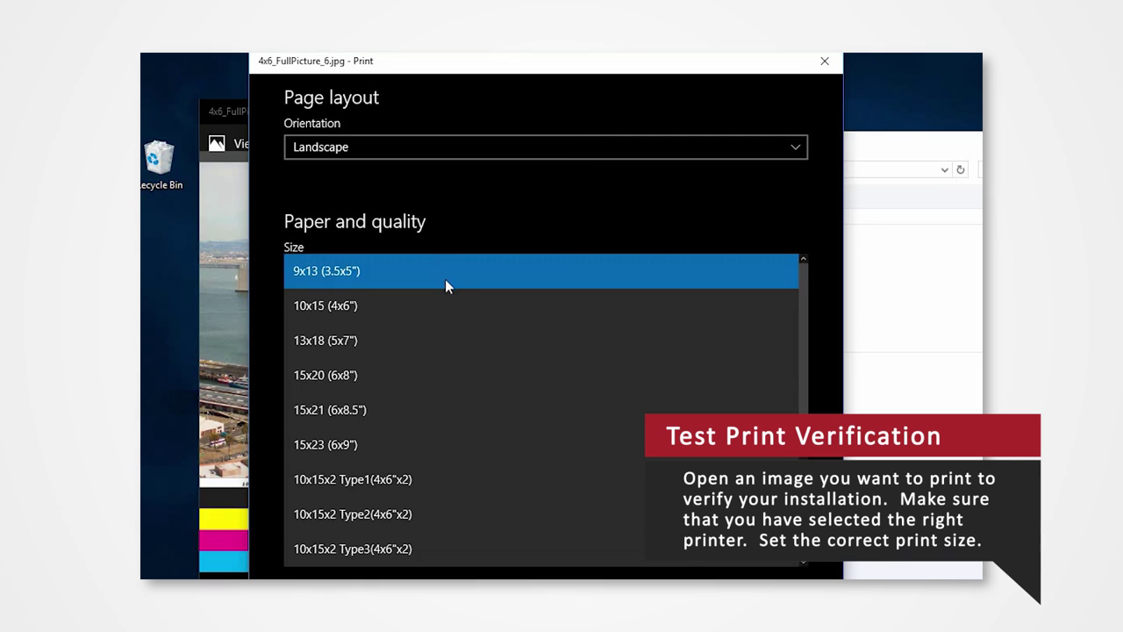
pyautogui.click(426, 305)
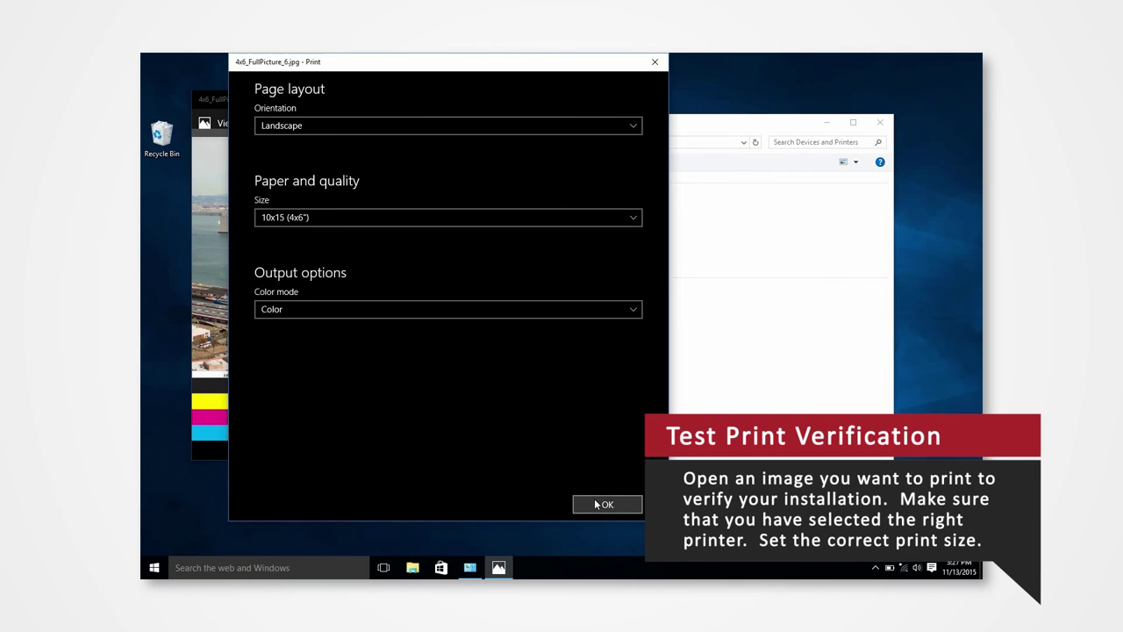
pyautogui.click(605, 505)
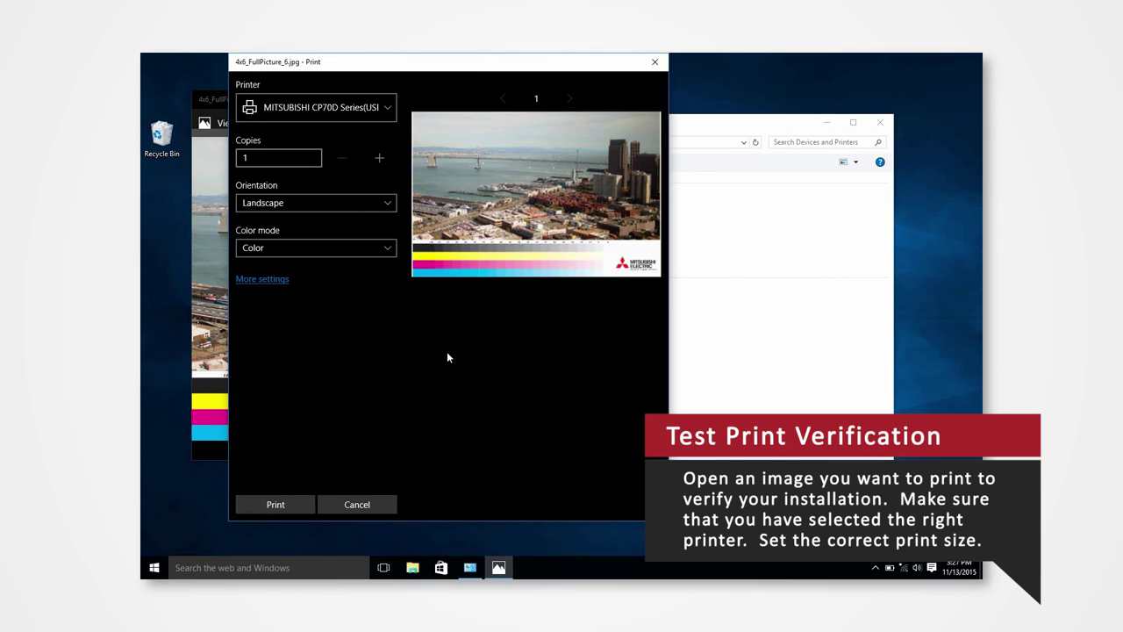
pyautogui.click(297, 508)
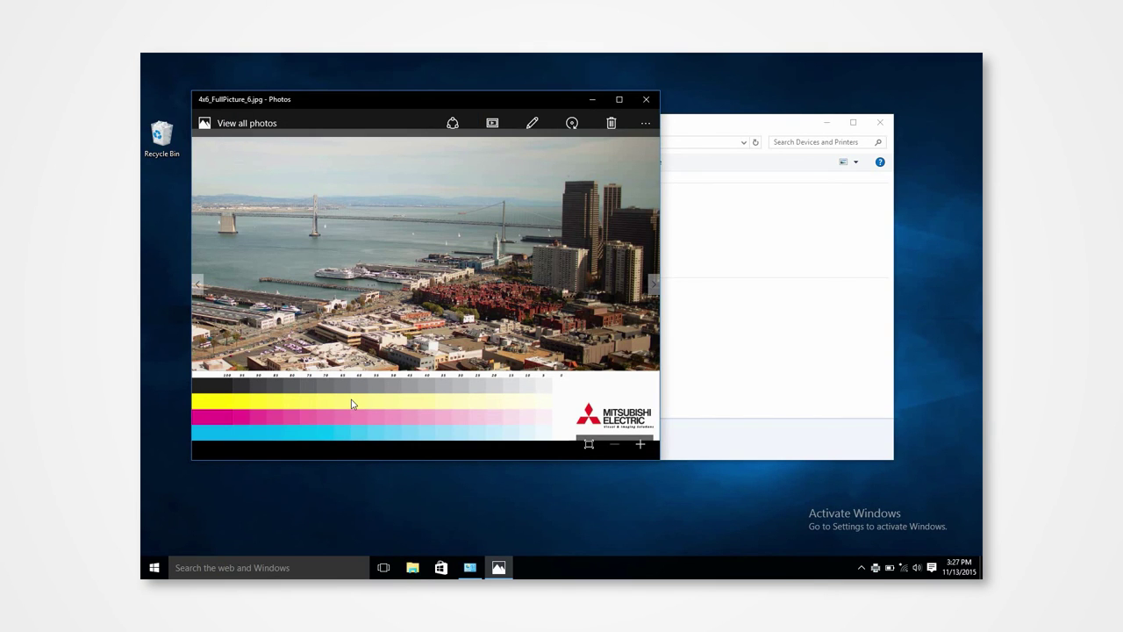